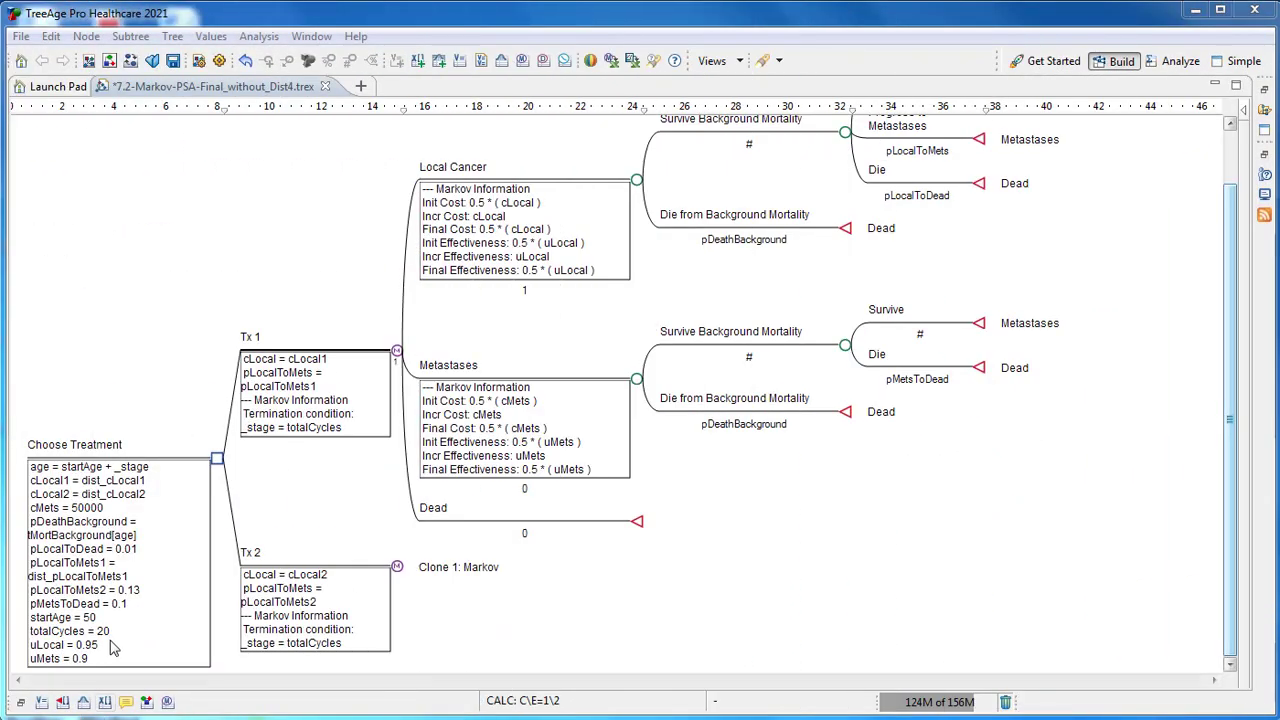
Step: Run a cost-effectiveness analysis at the Choose Treatment node and produce its text report
{"action": "left_click", "coordinate": [217, 460]}
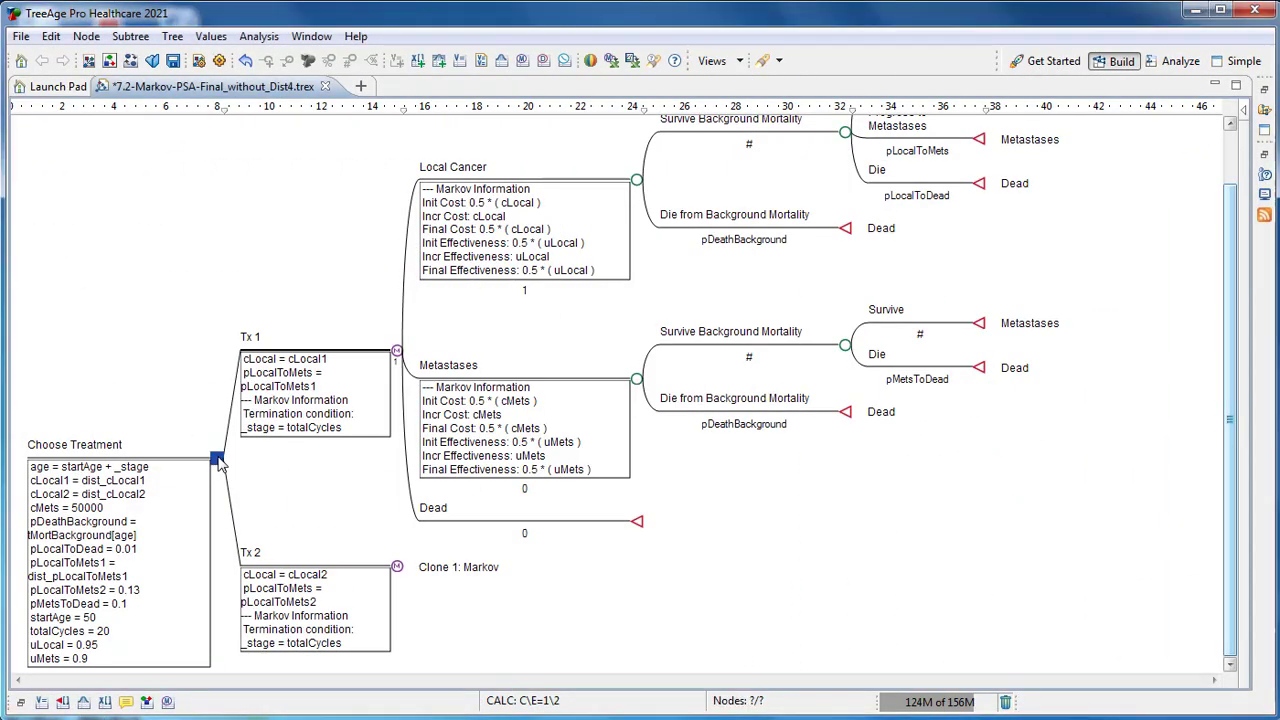
{"action": "left_click", "coordinate": [259, 37]}
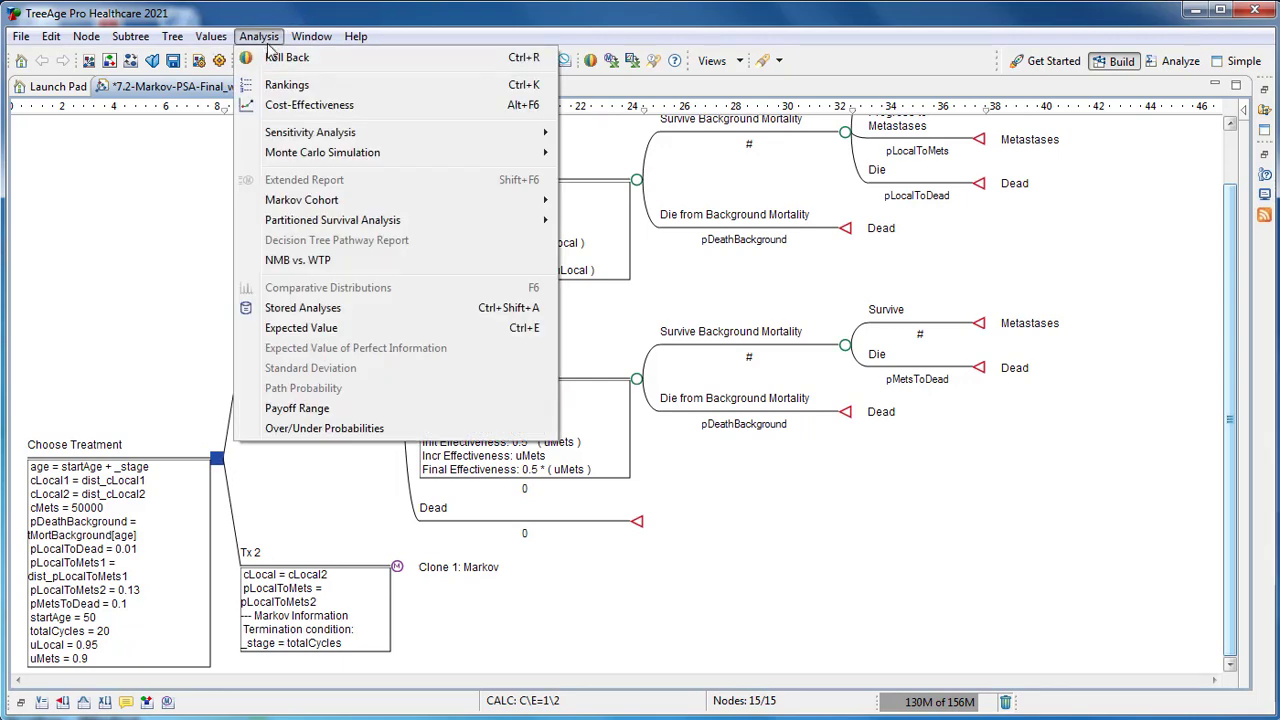
{"action": "left_click", "coordinate": [305, 107]}
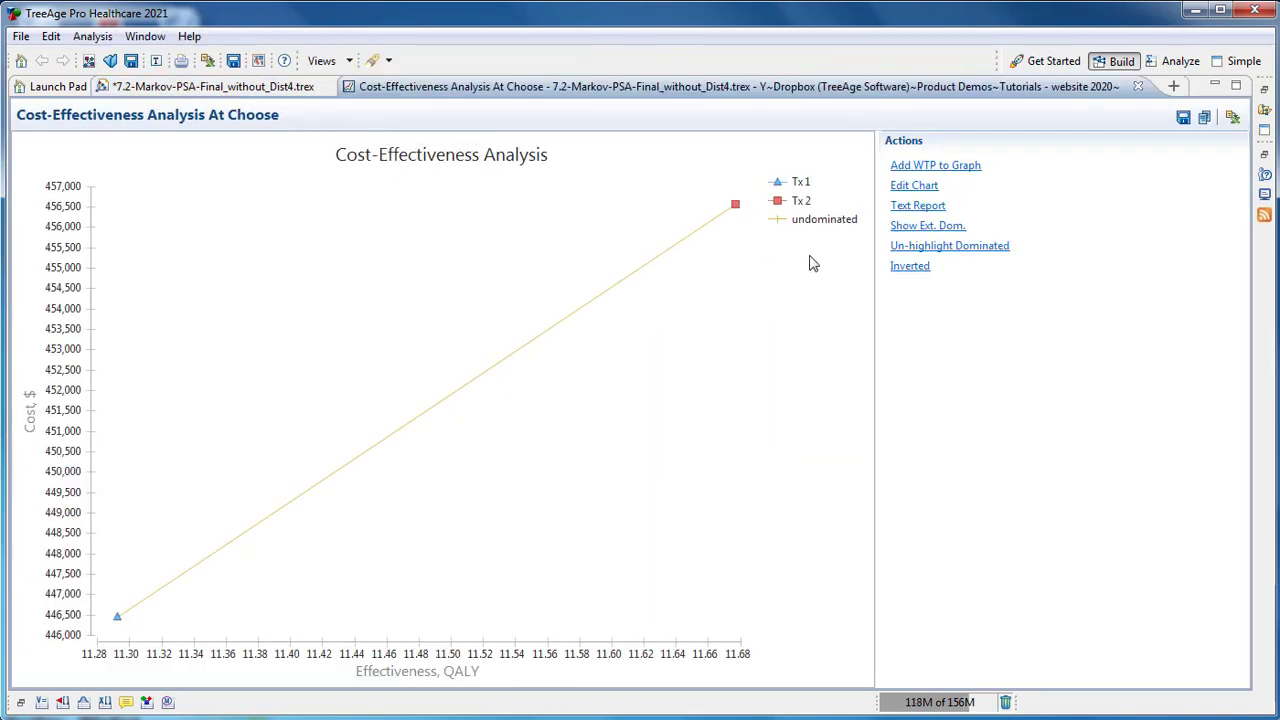
{"action": "left_click", "coordinate": [918, 207]}
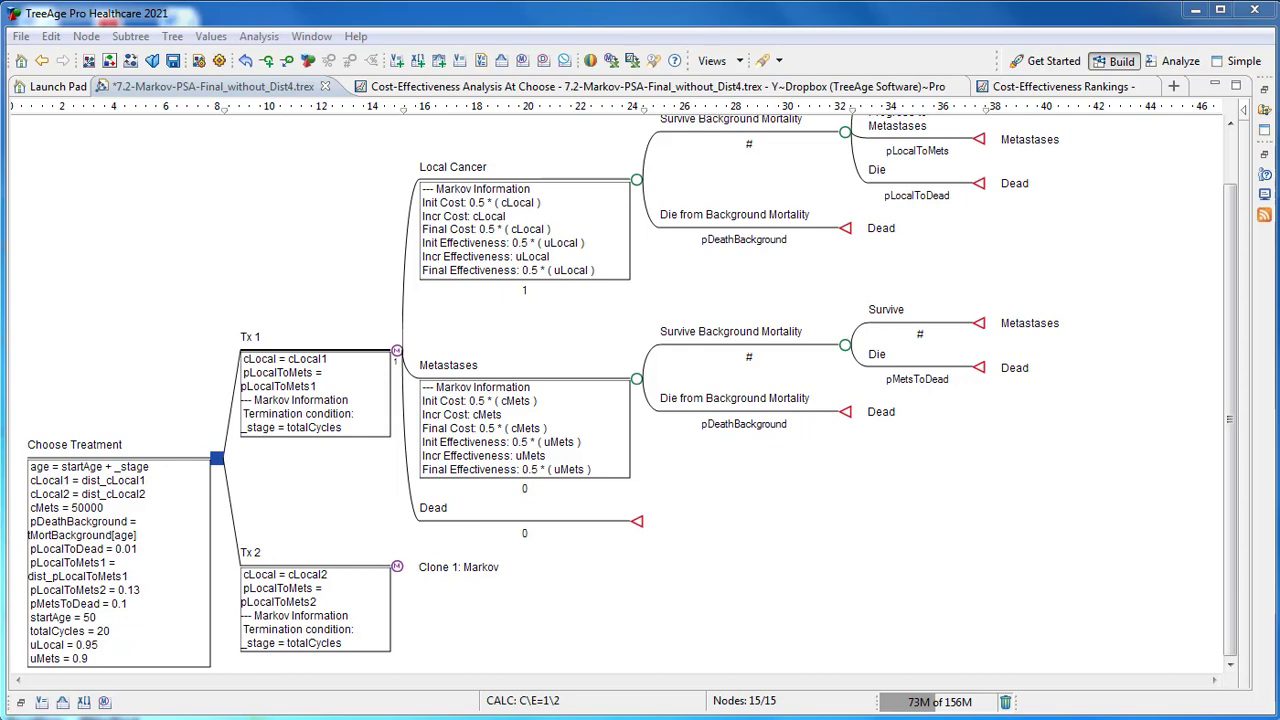
Step: Add a new distribution to the tree and make it a Beta distribution
{"action": "left_click", "coordinate": [20, 702]}
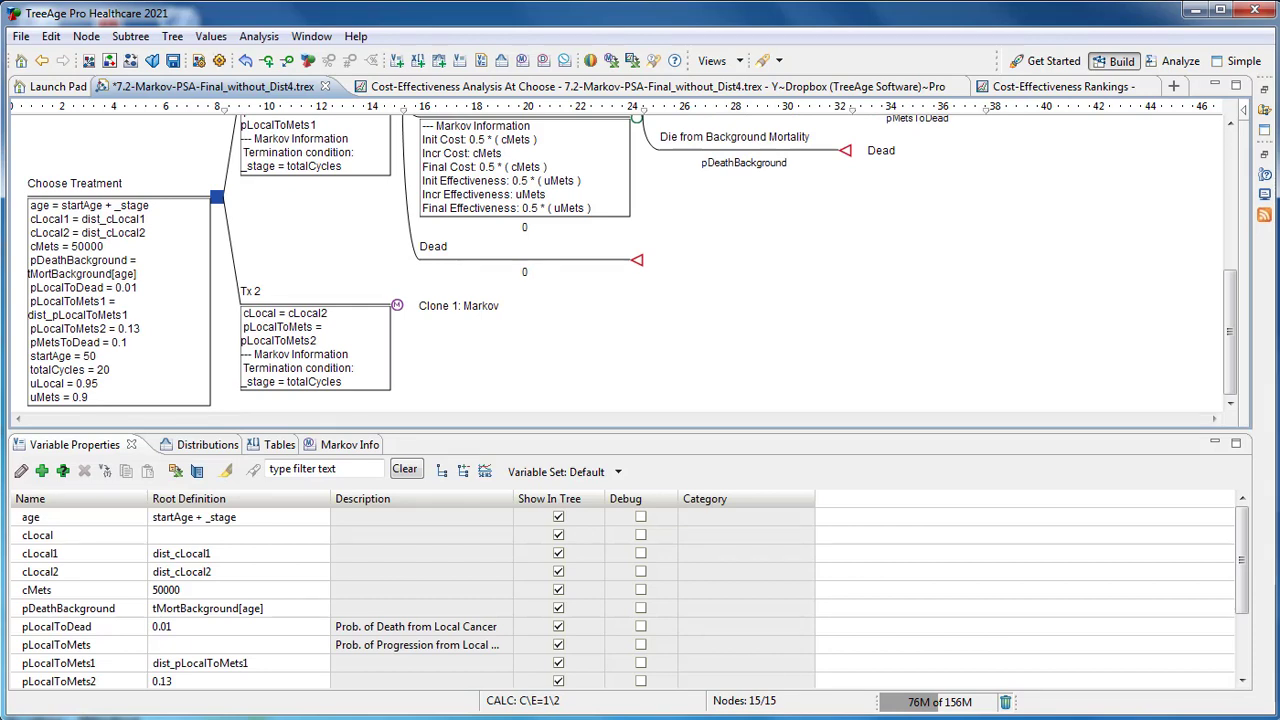
{"action": "left_click", "coordinate": [207, 447]}
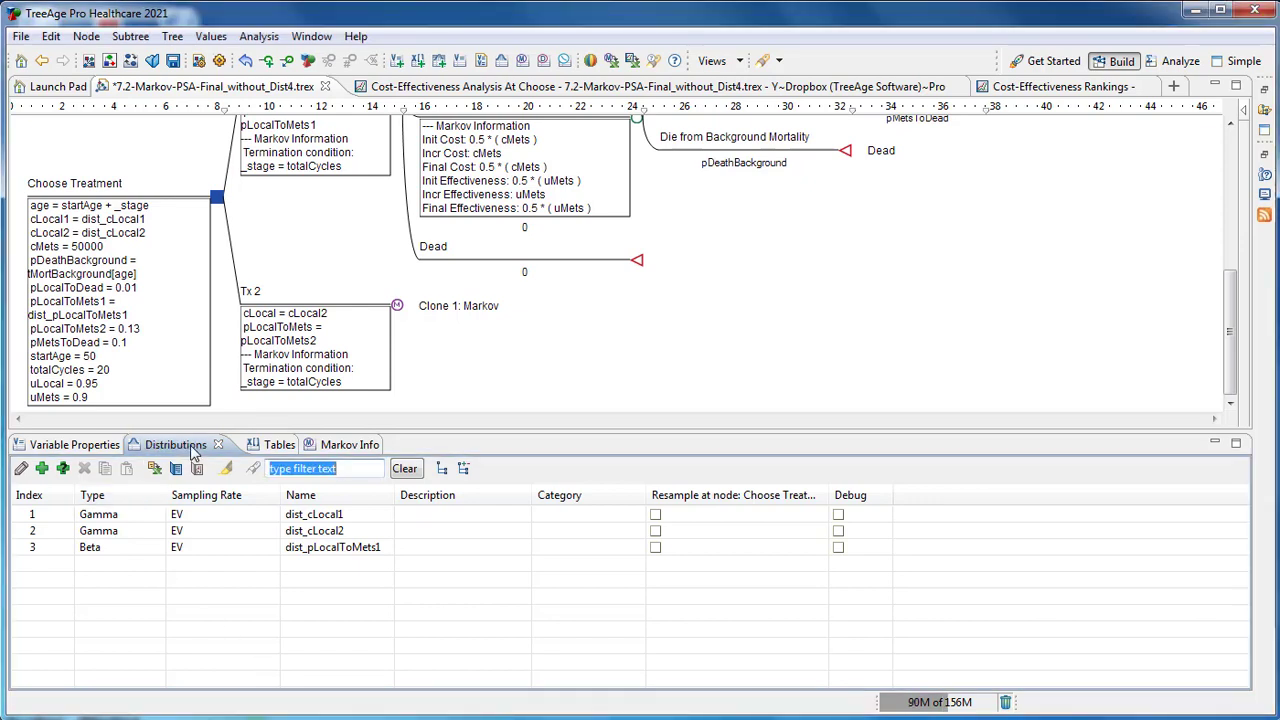
{"action": "left_click", "coordinate": [43, 469]}
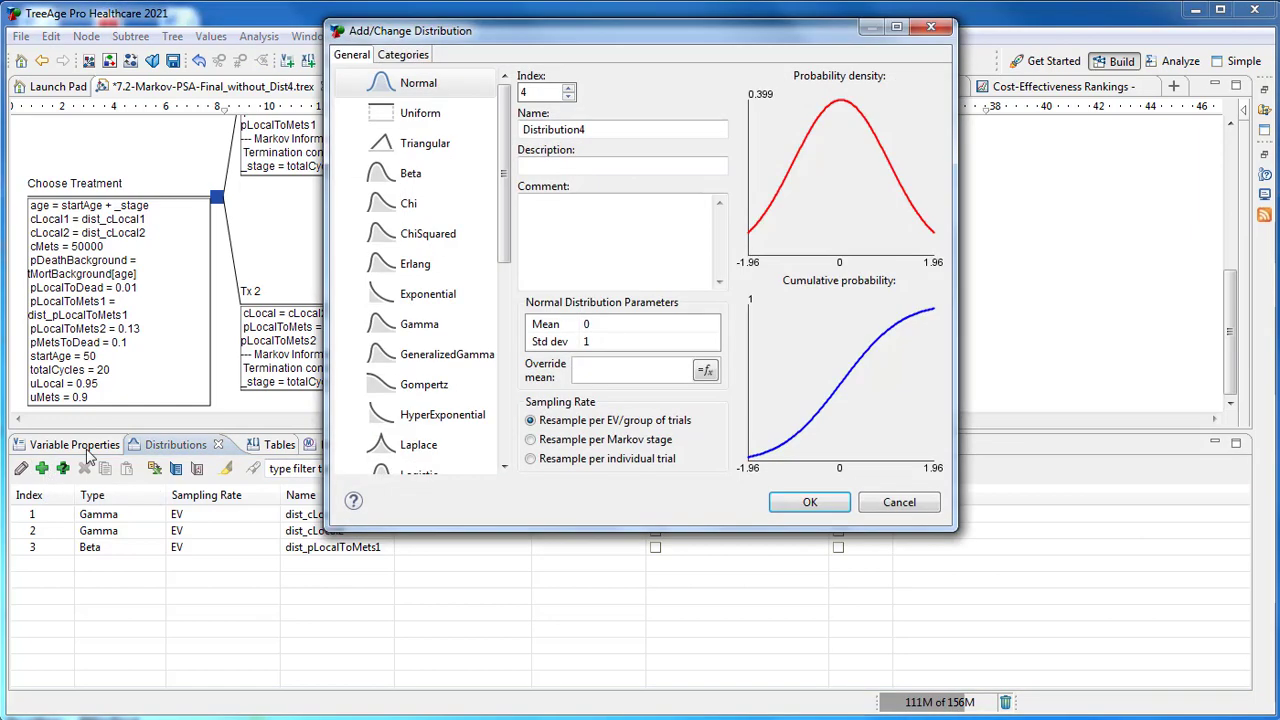
{"action": "left_click_drag", "start_coordinate": [525, 44], "coordinate": [537, 113]}
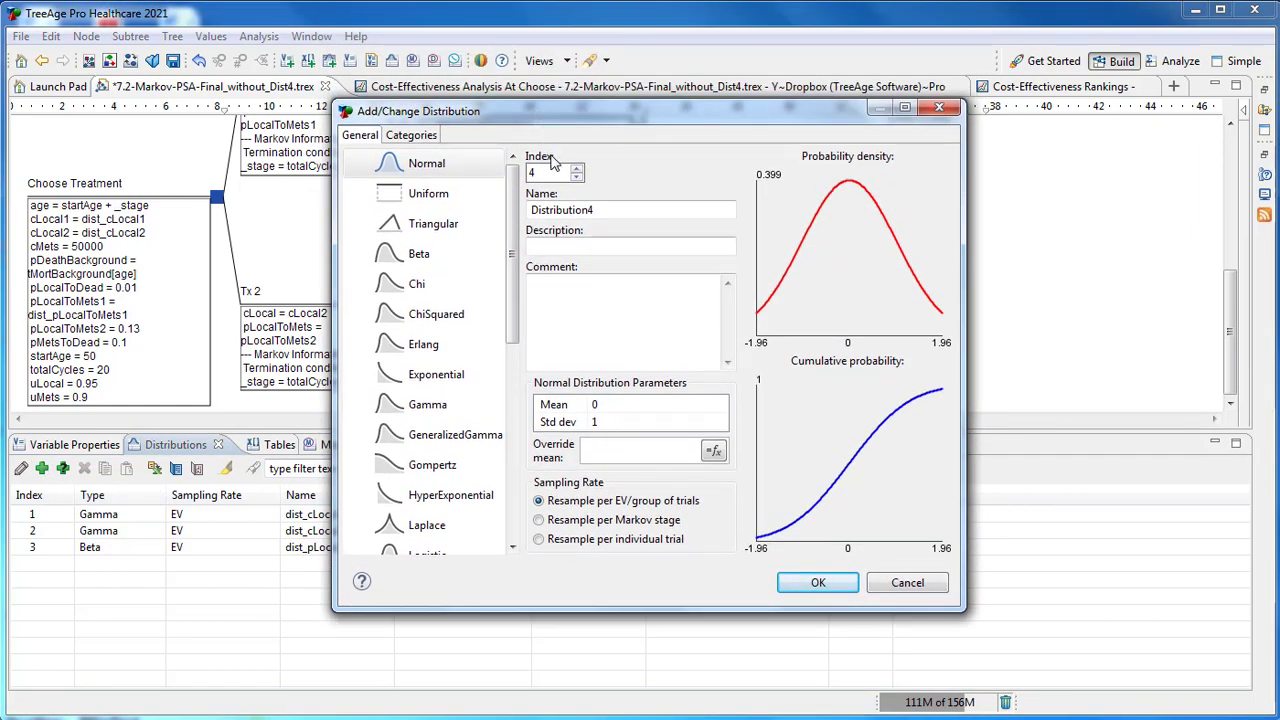
{"action": "scroll", "coordinate": [505, 220], "scroll_direction": "down", "scroll_amount": 2}
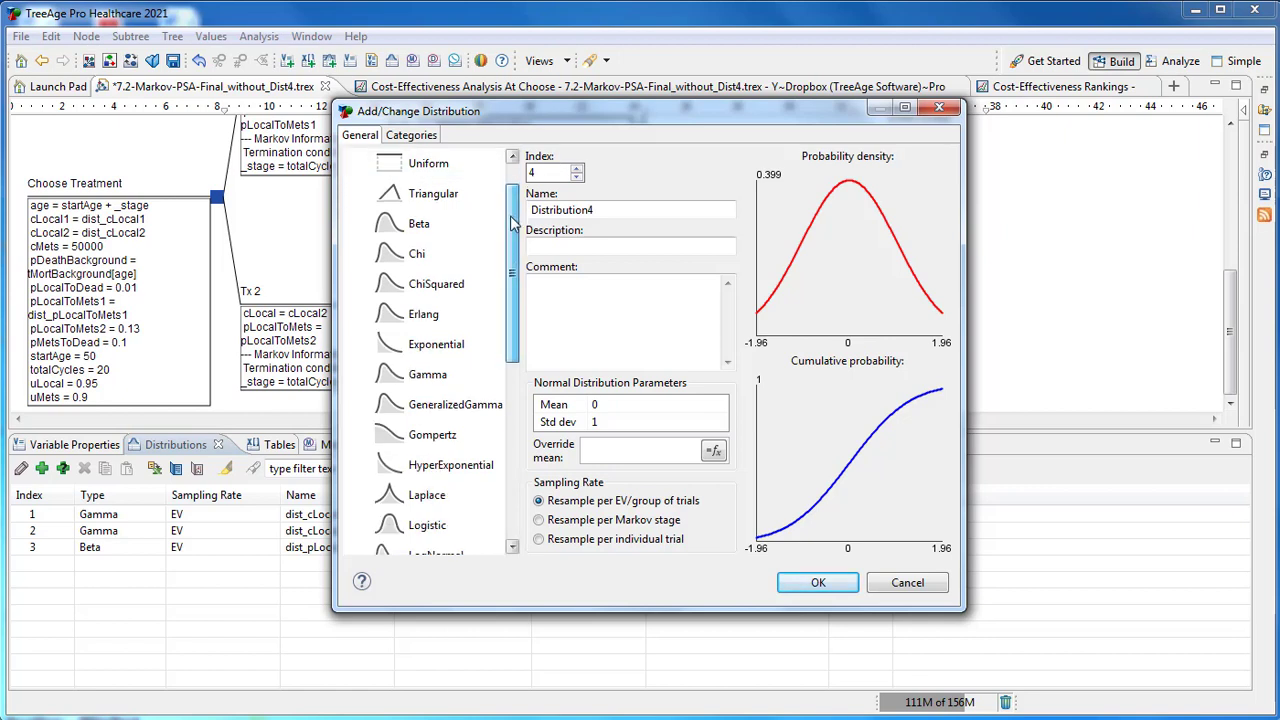
{"action": "left_click", "coordinate": [409, 200]}
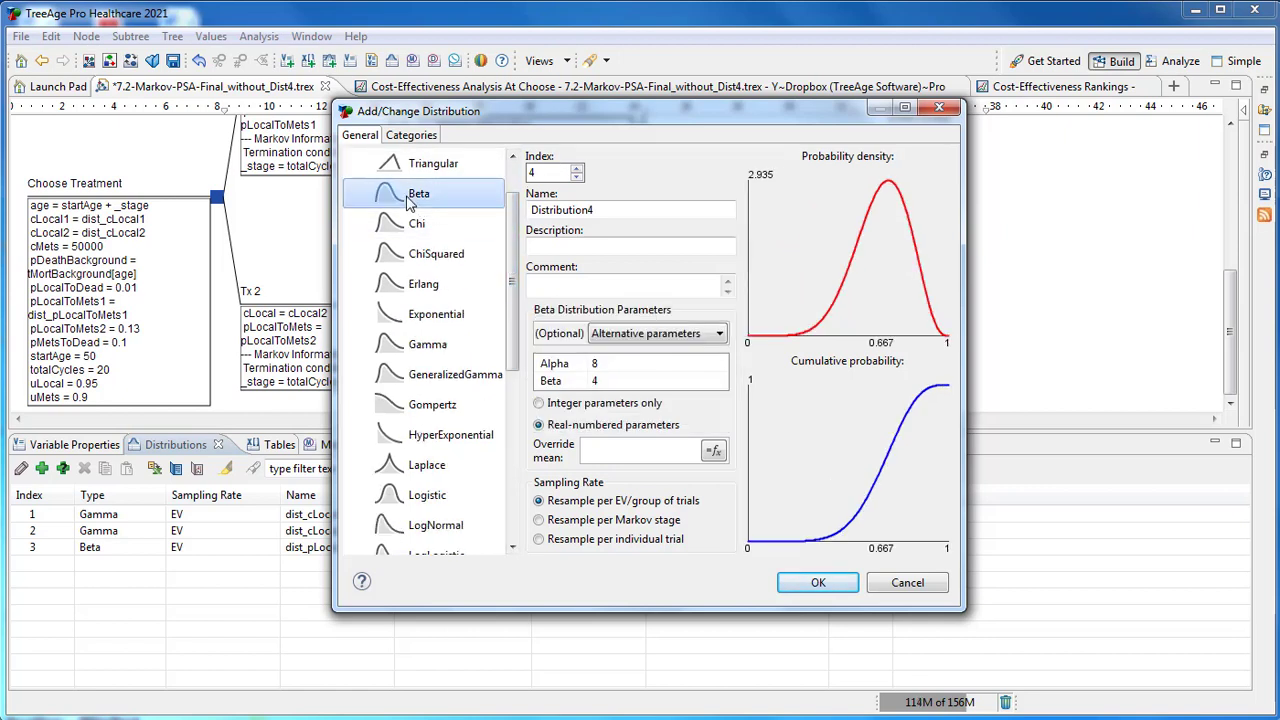
Step: Name the new Beta distribution dist_pLocalToMets2
{"action": "double_click", "coordinate": [605, 209]}
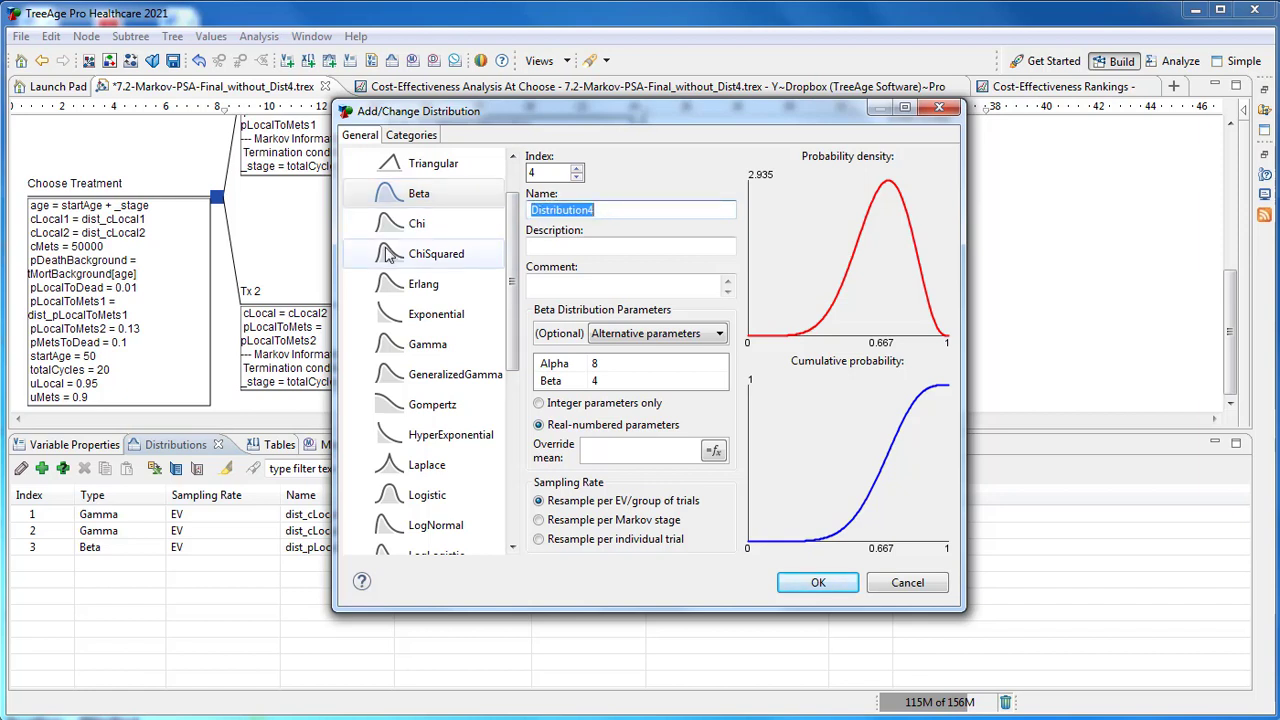
{"action": "type", "text": "dist_"}
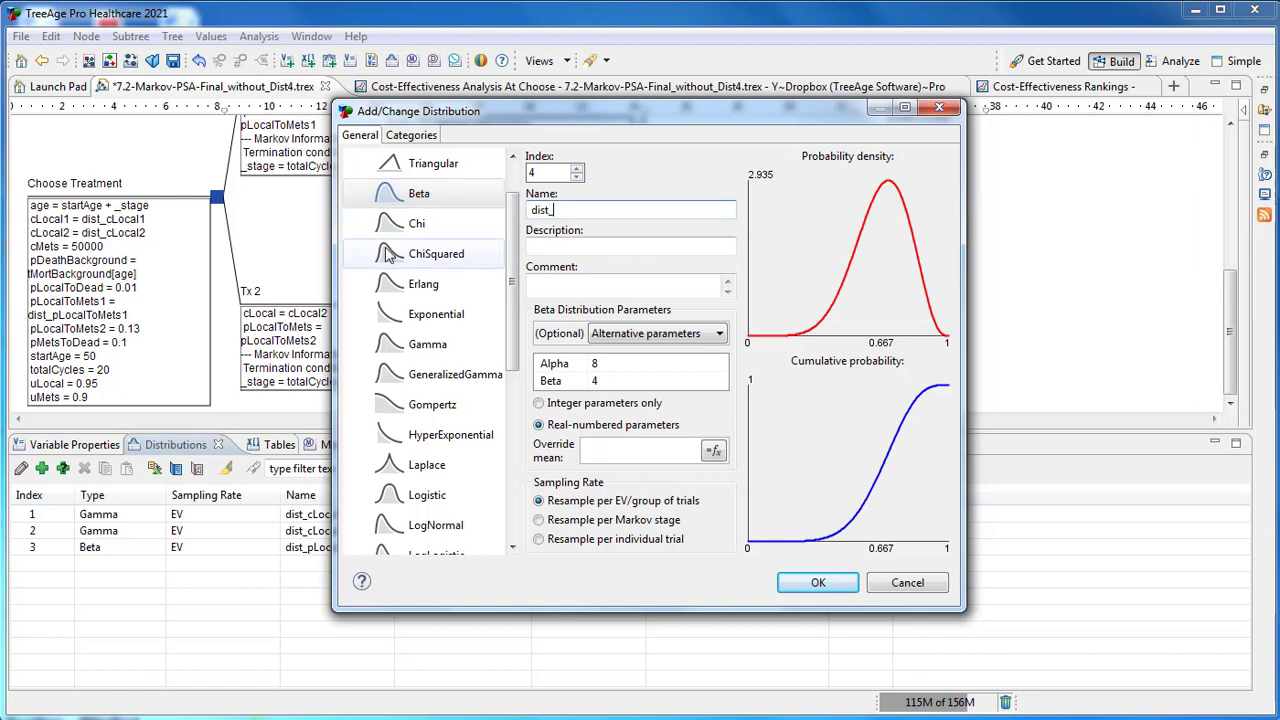
{"action": "type", "text": "pLocalToMets2"}
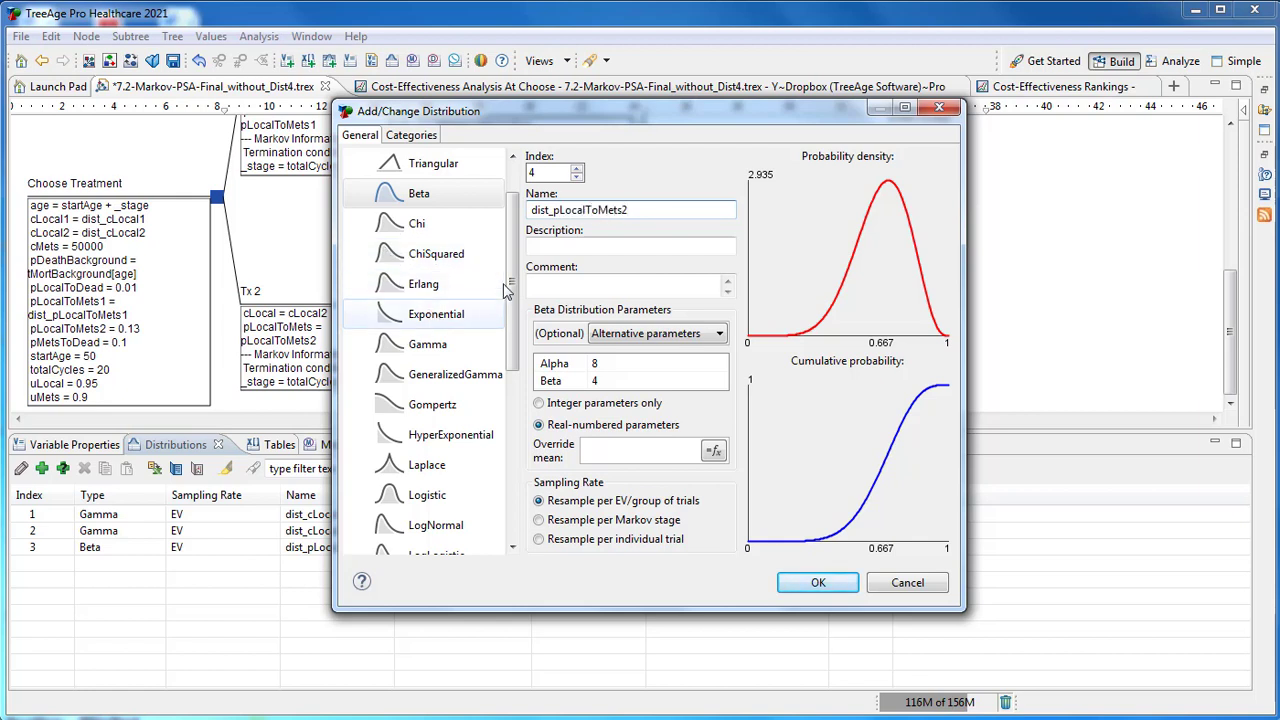
{"action": "key", "text": "Tab"}
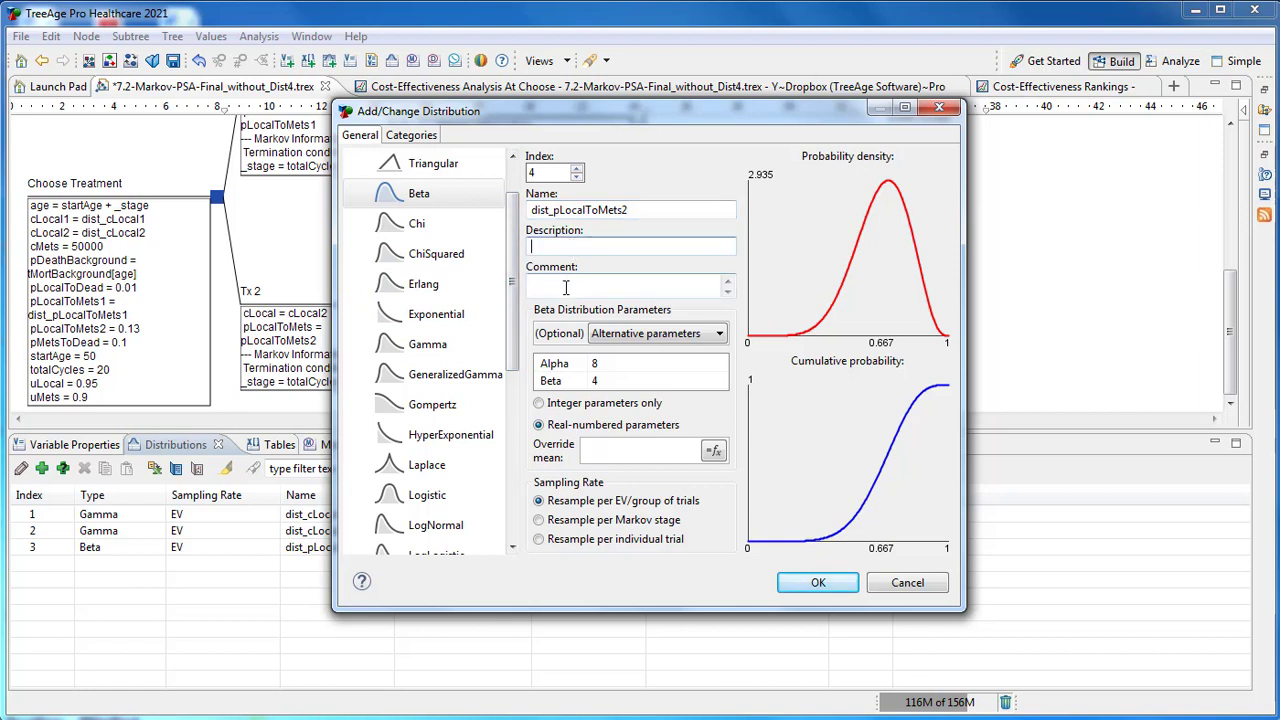
{"action": "left_click", "coordinate": [566, 284]}
Step: Parameterize the Beta distribution from a mean of 0.13 and a standard deviation of 0.01, and save it
{"action": "left_click", "coordinate": [625, 338]}
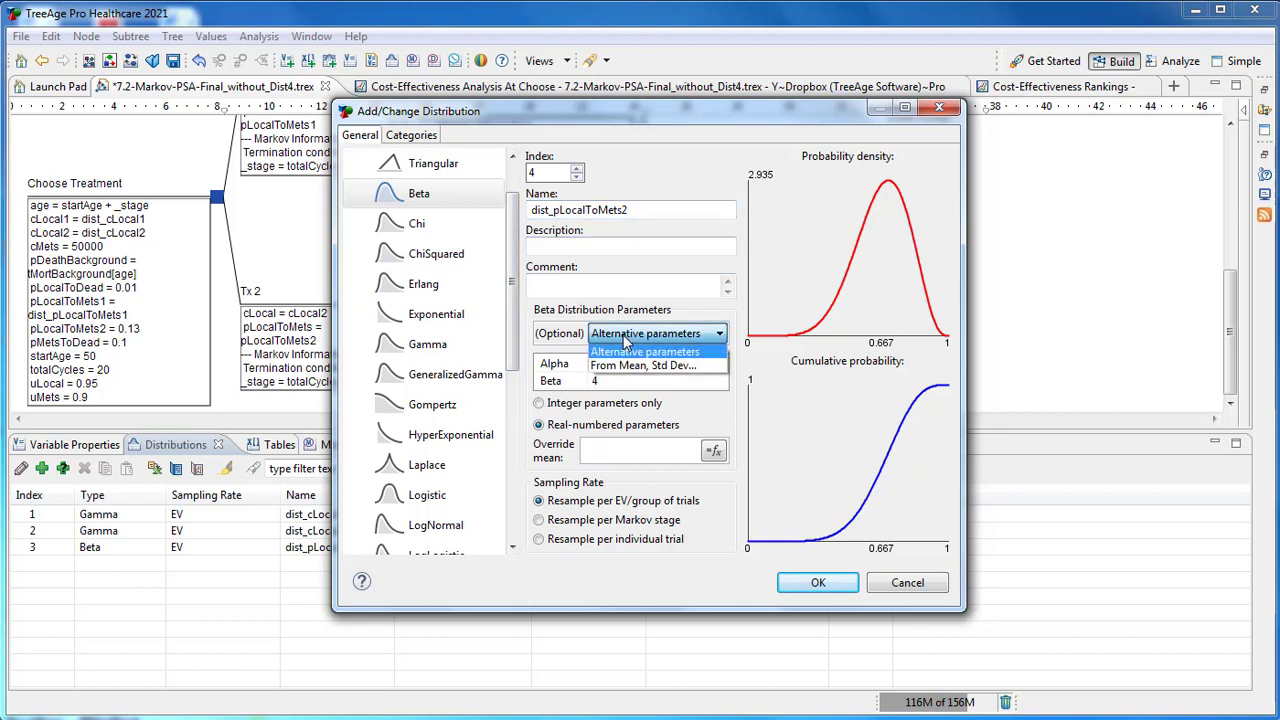
{"action": "left_click", "coordinate": [629, 367]}
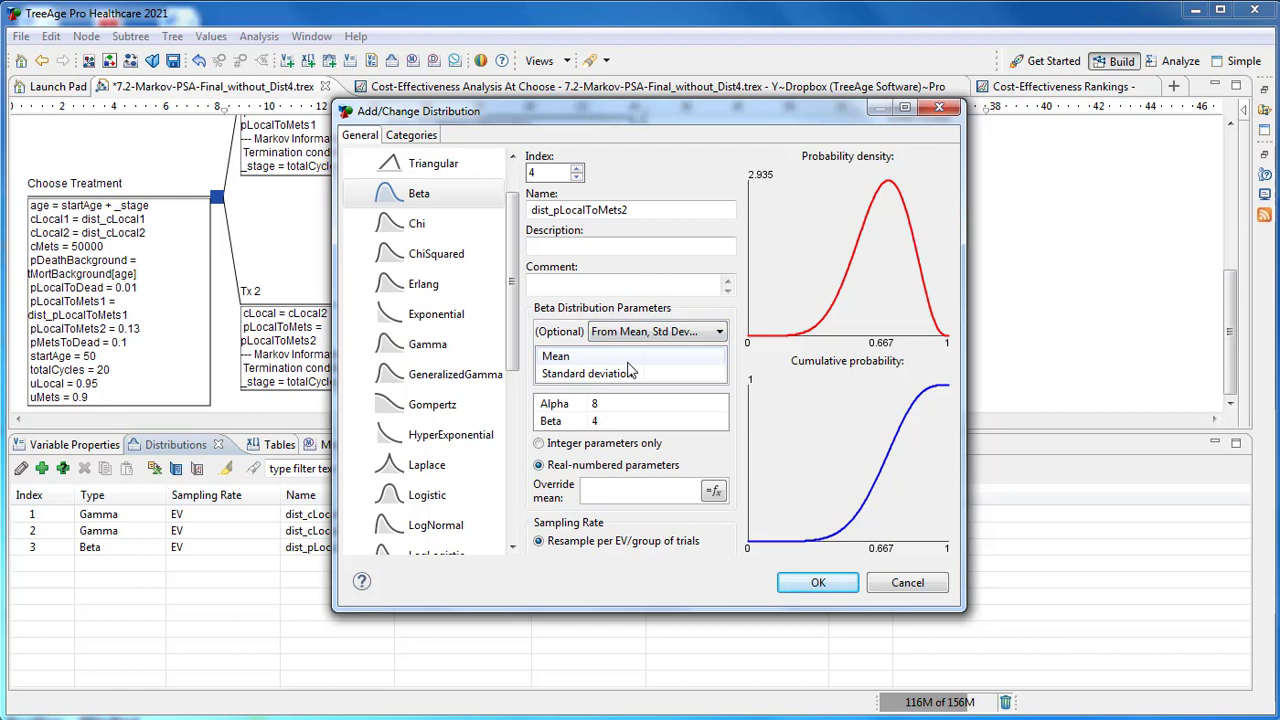
{"action": "left_click", "coordinate": [664, 356]}
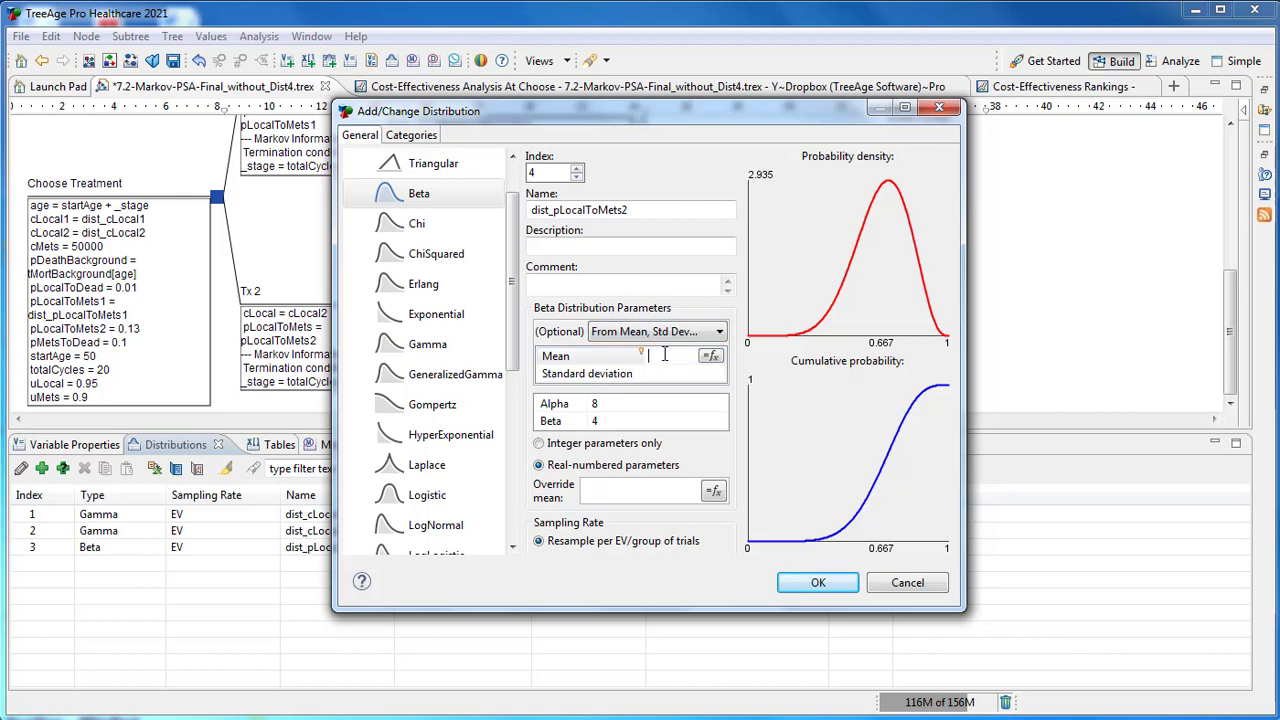
{"action": "type", "text": "0.13"}
{"action": "left_click", "coordinate": [682, 374]}
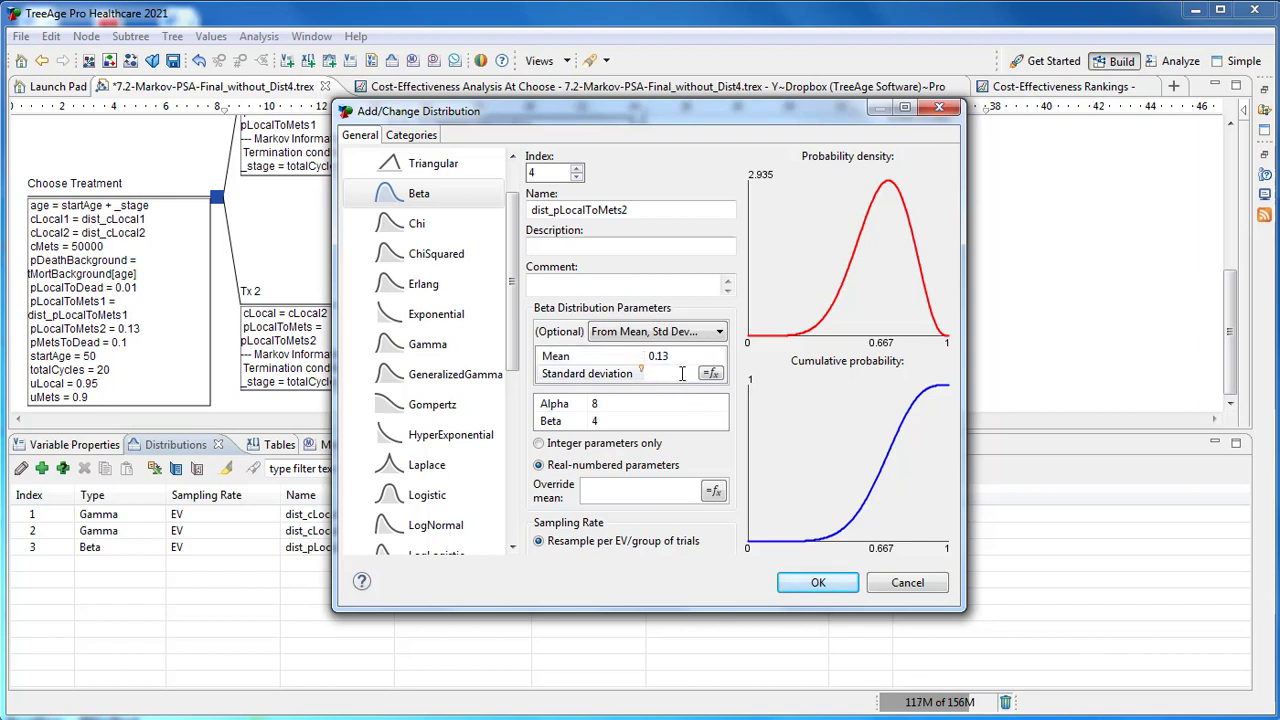
{"action": "type", "text": "0.01"}
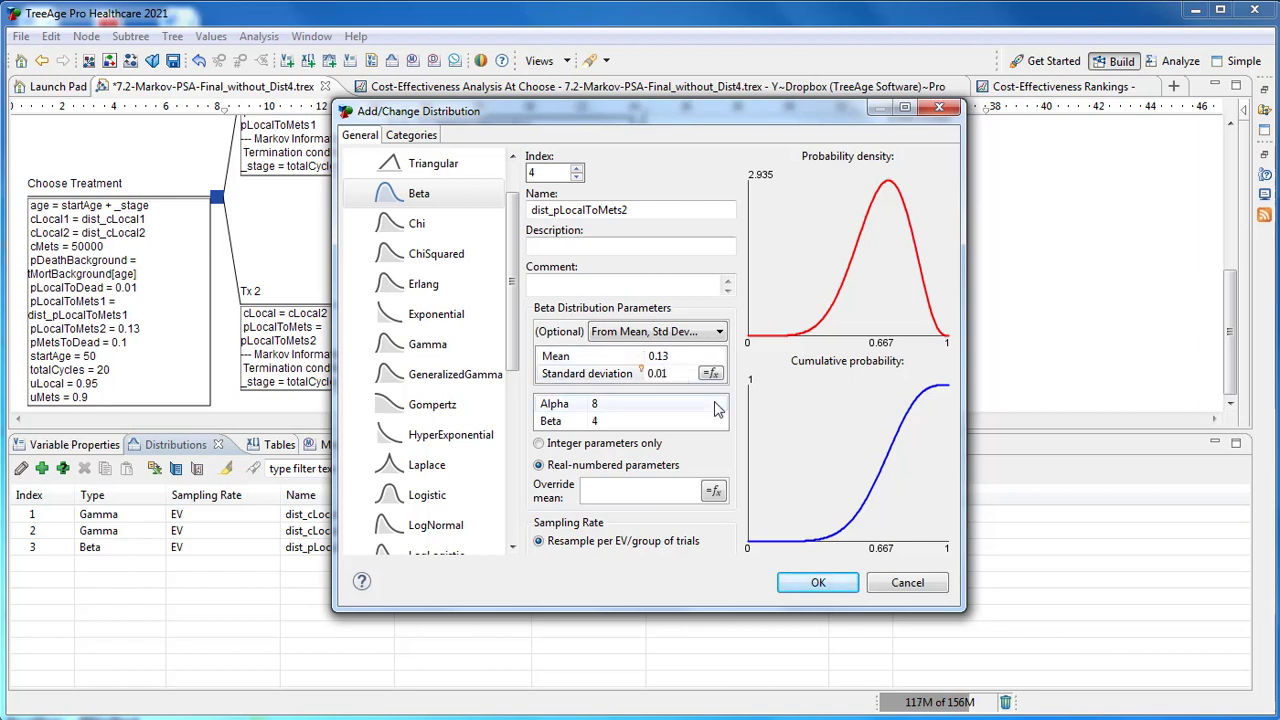
{"action": "left_click", "coordinate": [700, 404]}
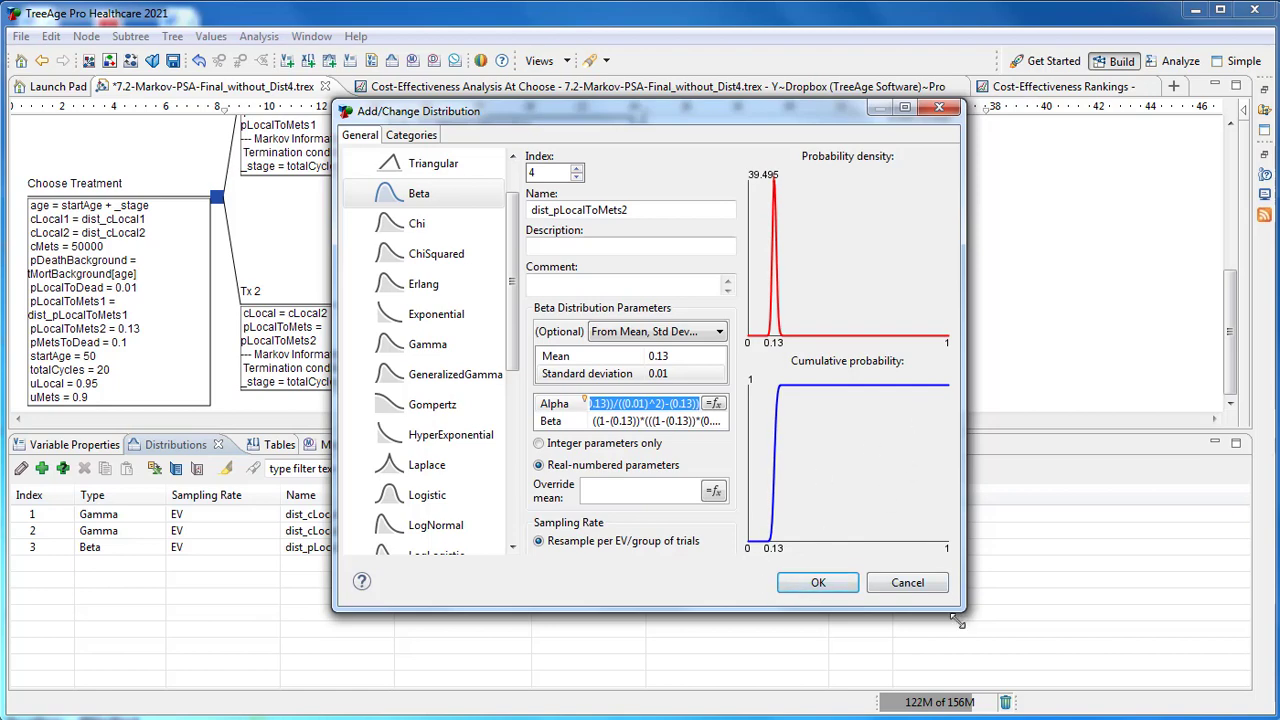
{"action": "left_click_drag", "start_coordinate": [956, 616], "coordinate": [958, 692]}
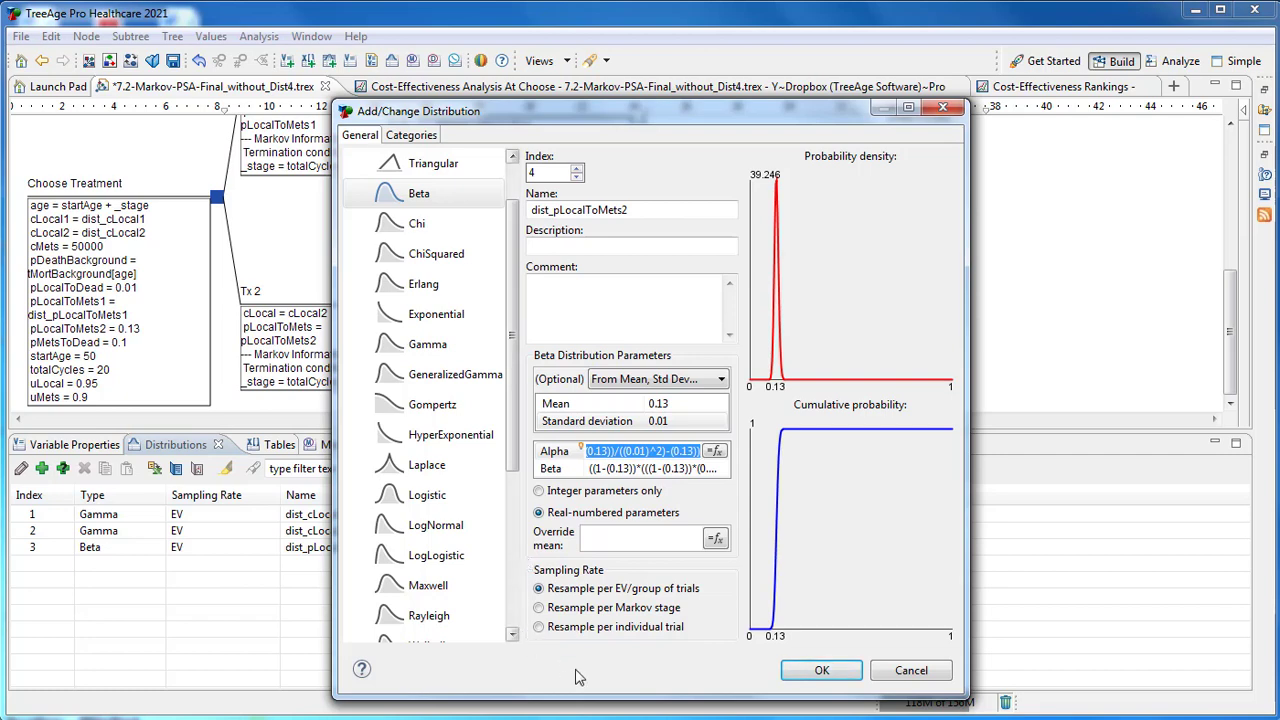
{"action": "left_click", "coordinate": [822, 672]}
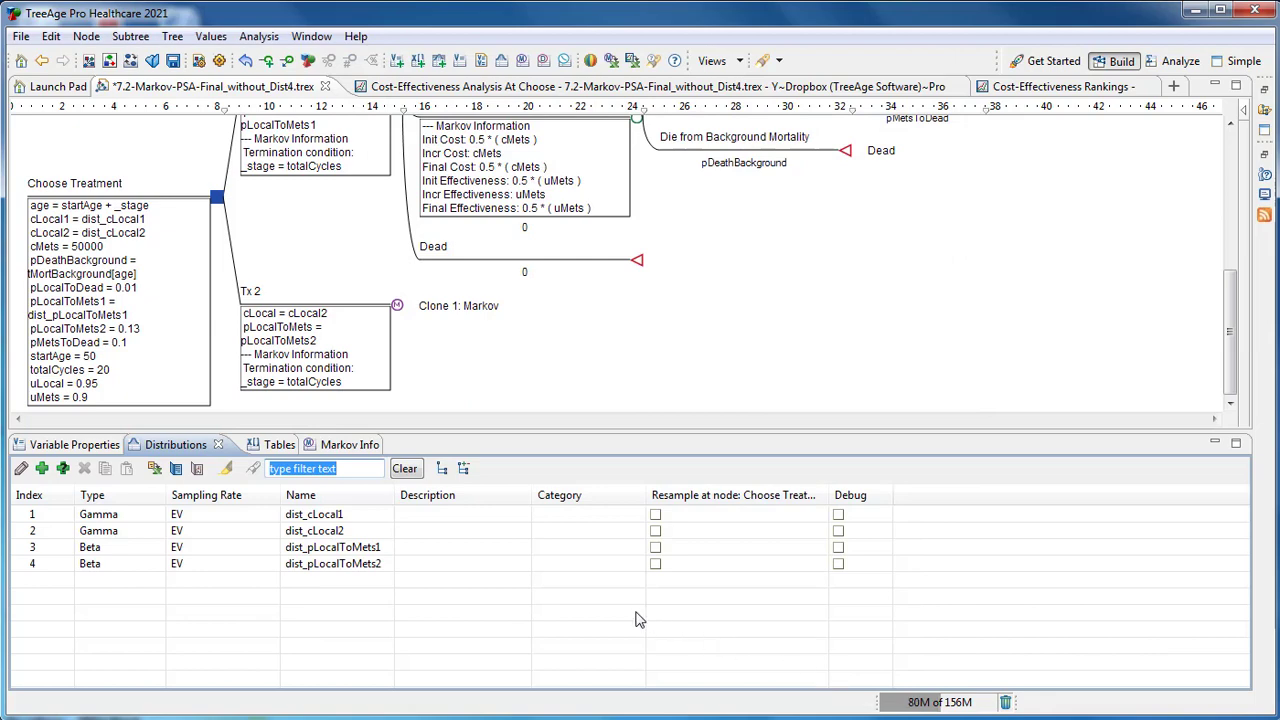
Step: Reopen the dist_pLocalToMets2 distribution and look up the distribution formulas in the help
{"action": "double_click", "coordinate": [415, 565]}
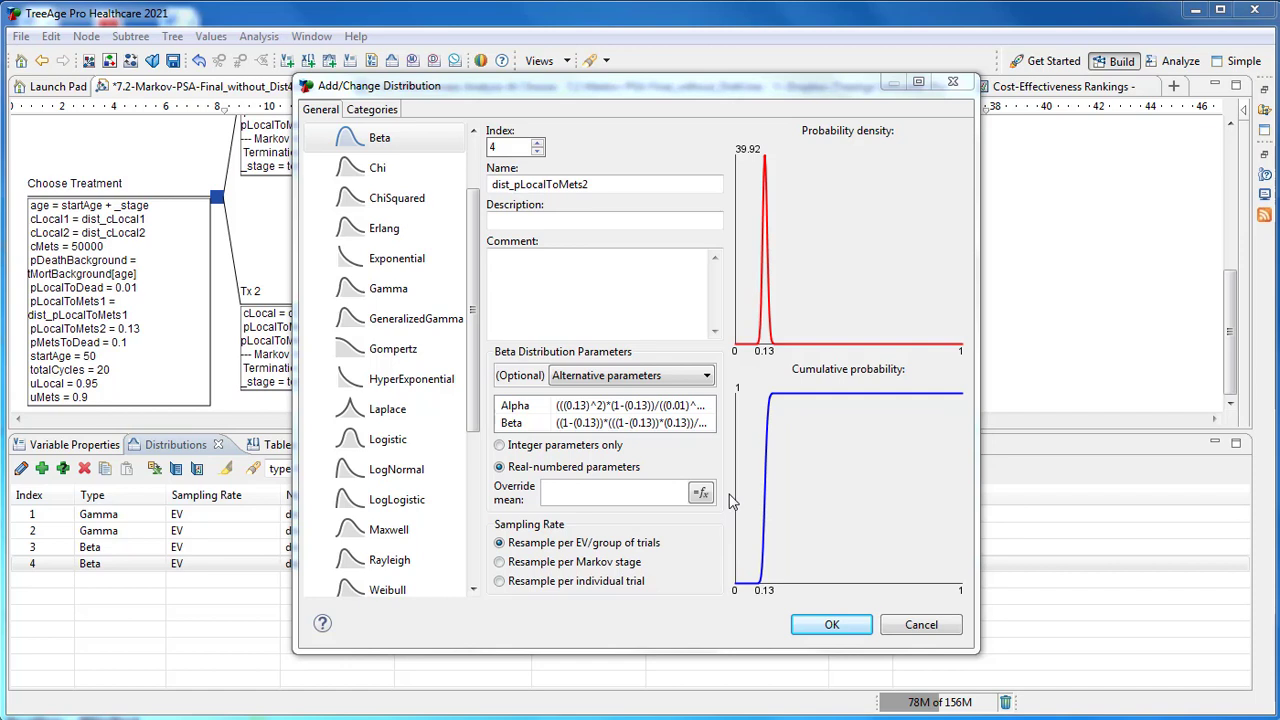
{"action": "left_click", "coordinate": [636, 494]}
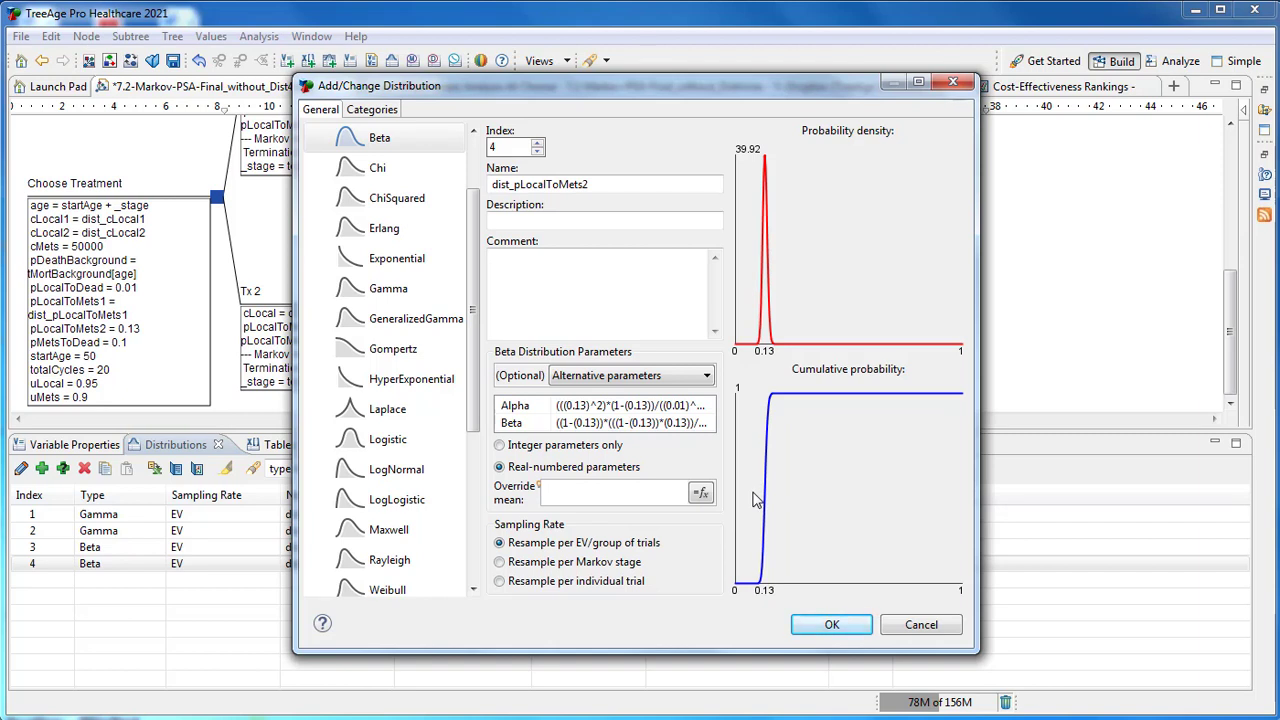
{"action": "left_click", "coordinate": [322, 625]}
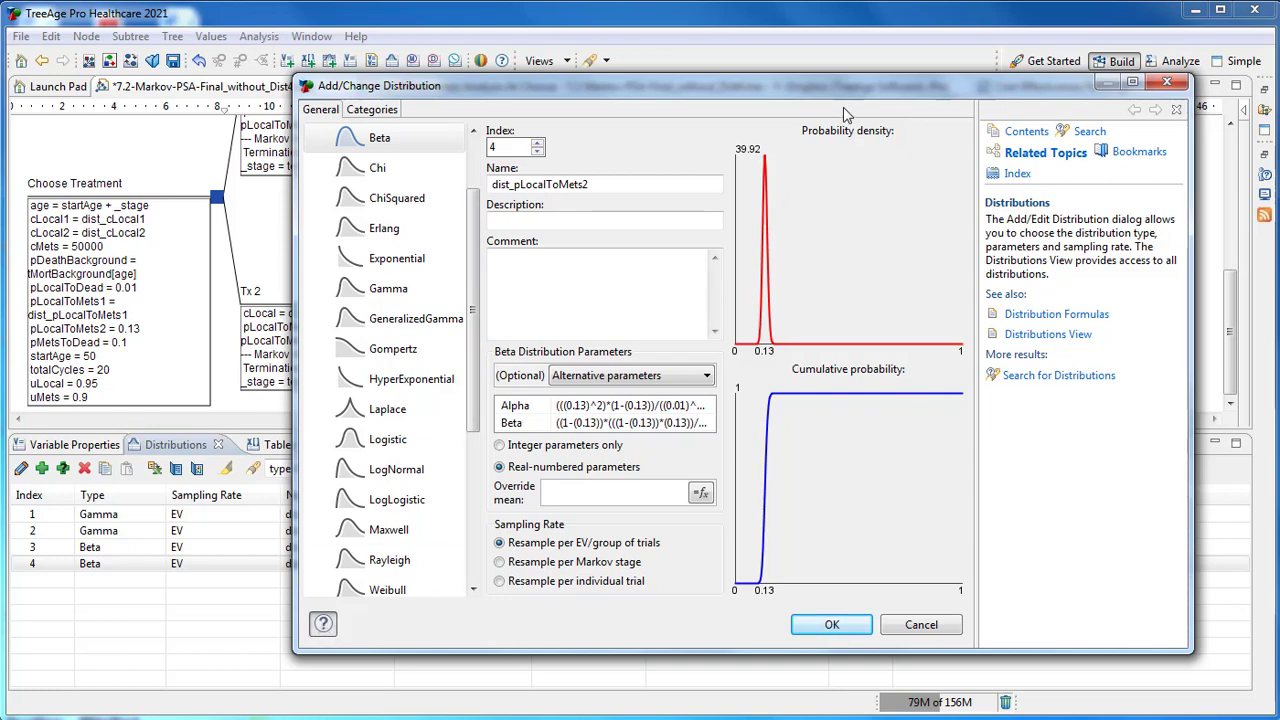
{"action": "left_click_drag", "start_coordinate": [853, 88], "coordinate": [701, 78]}
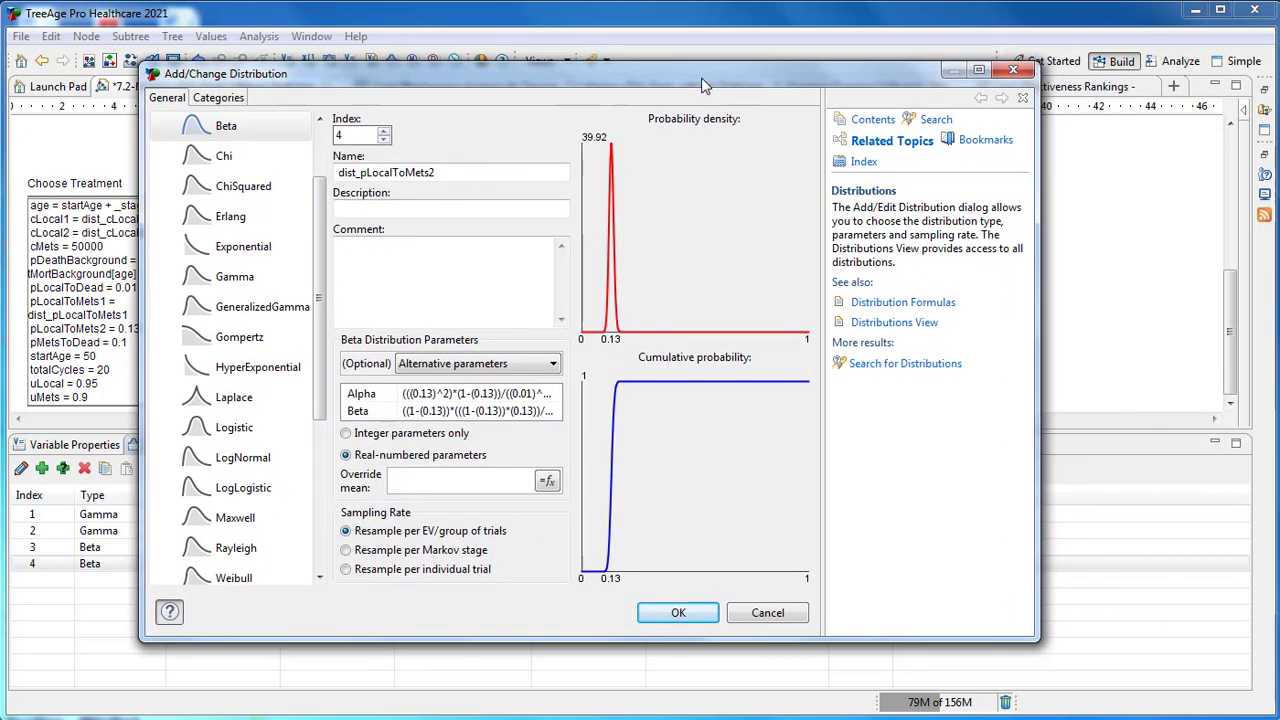
{"action": "left_click", "coordinate": [869, 302]}
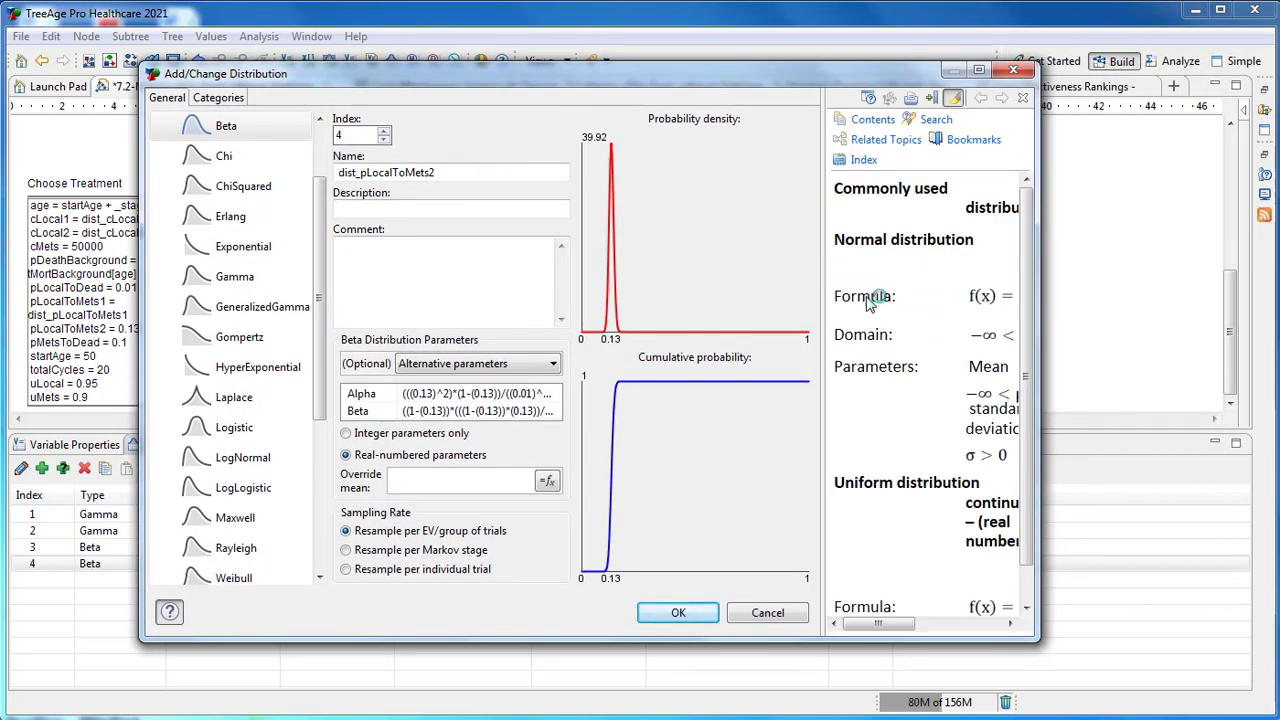
{"action": "left_click_drag", "start_coordinate": [1039, 388], "coordinate": [1268, 424]}
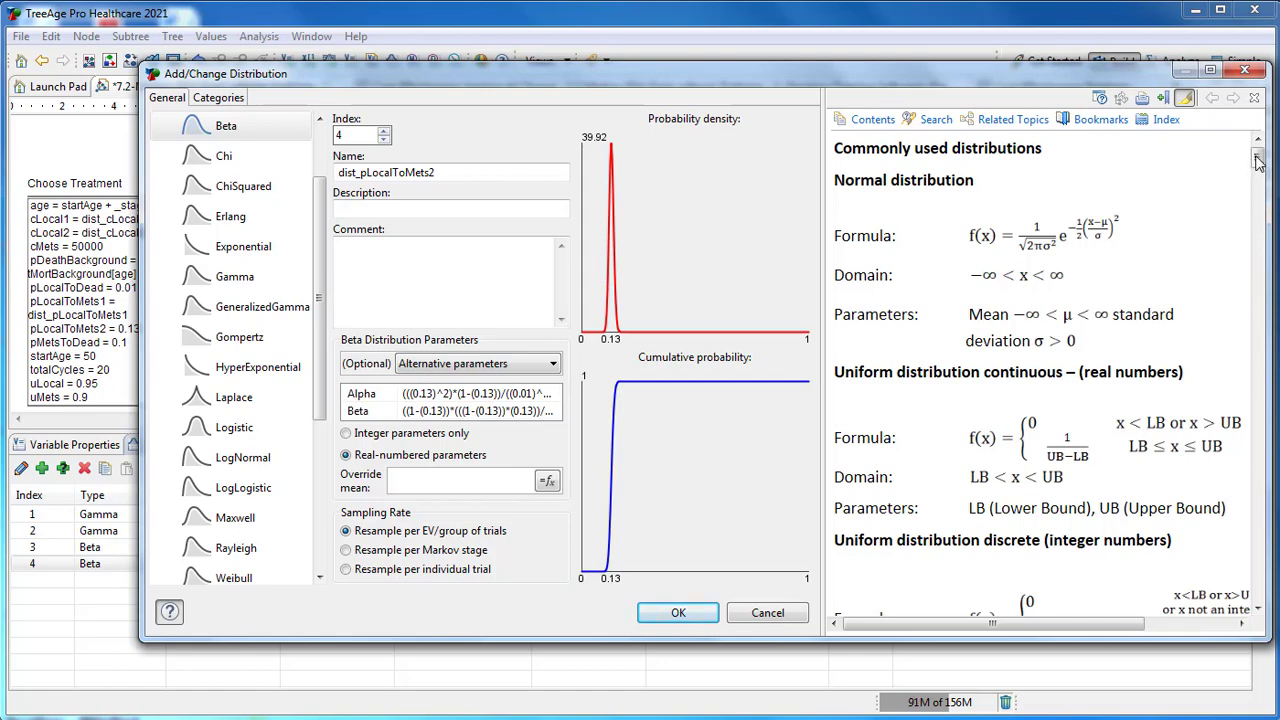
{"action": "left_click_drag", "start_coordinate": [1258, 163], "coordinate": [1260, 194]}
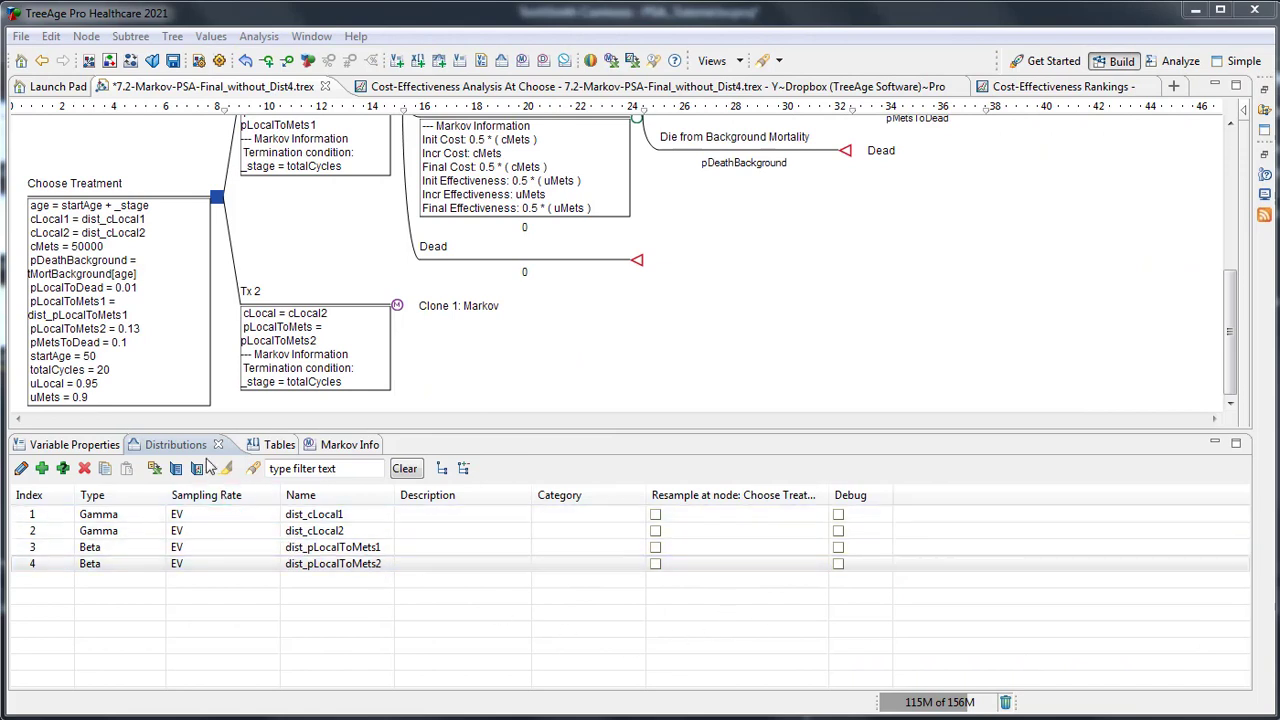
Step: Set the root definition of the variable pLocalToMets2 to dist_pLocalToMets2
{"action": "left_click", "coordinate": [194, 449]}
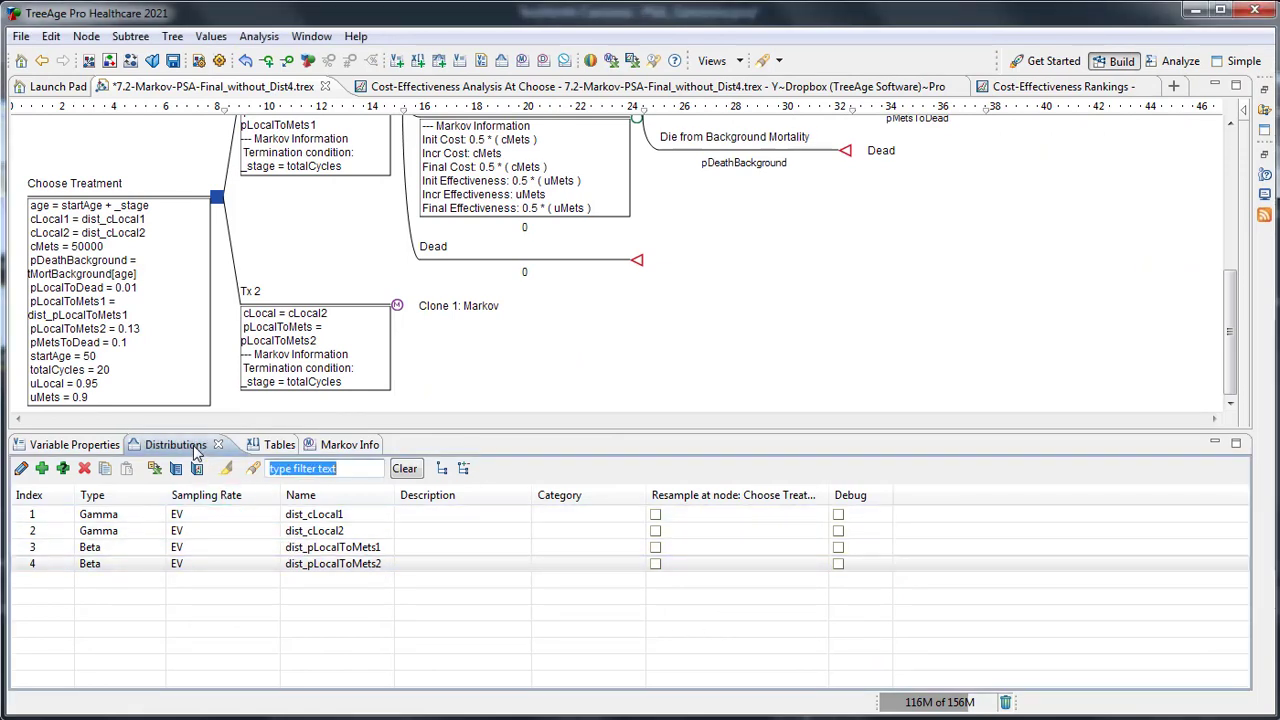
{"action": "left_click", "coordinate": [88, 448]}
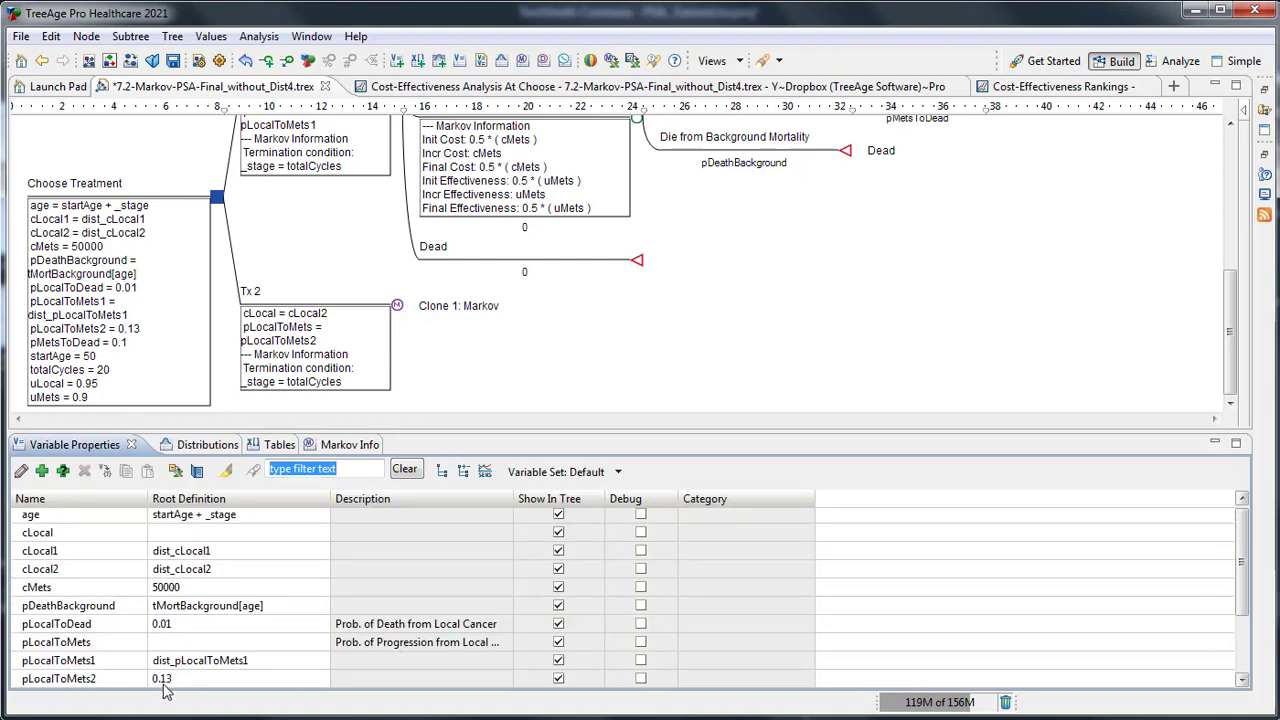
{"action": "left_click", "coordinate": [120, 684]}
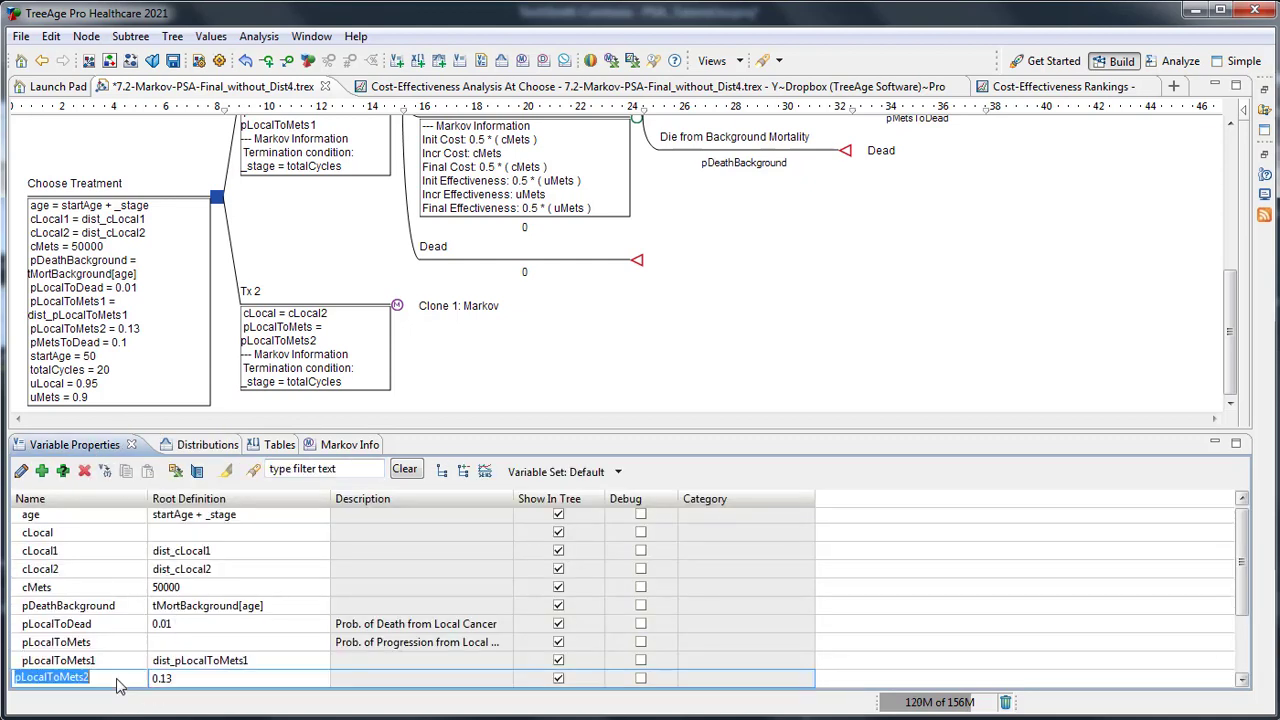
{"action": "left_click", "coordinate": [218, 684]}
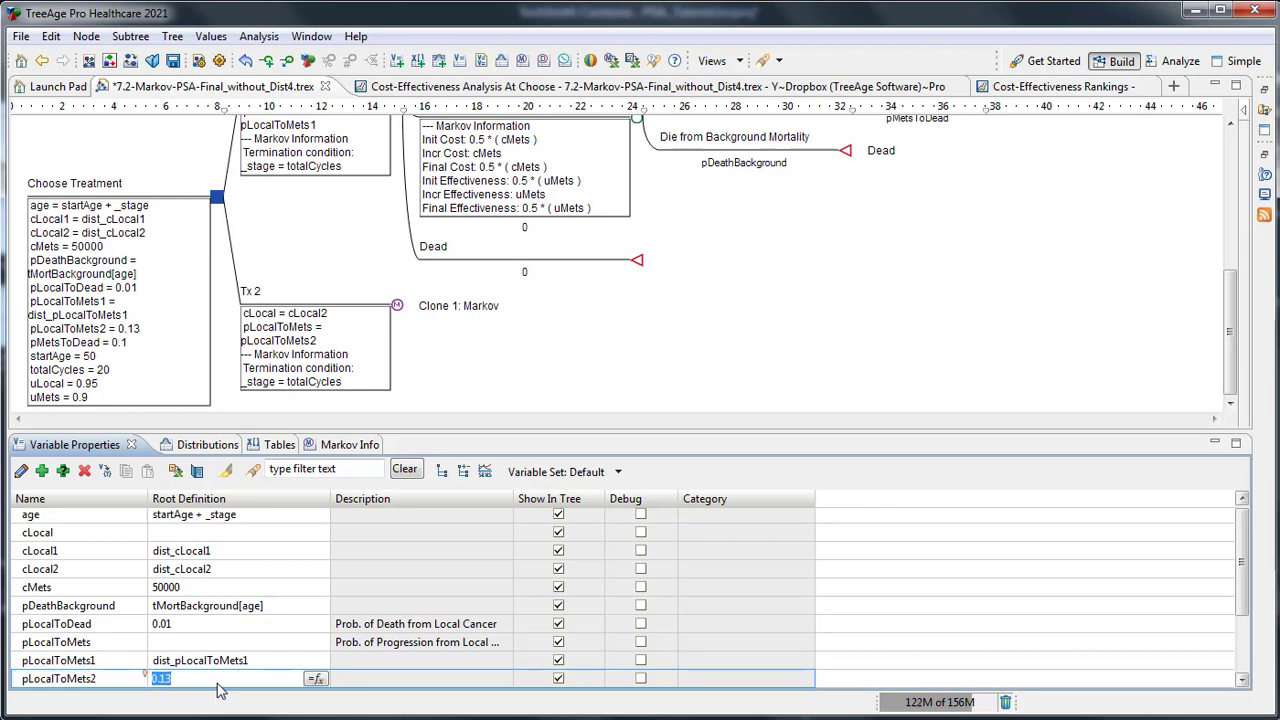
{"action": "type", "text": "dist_p"}
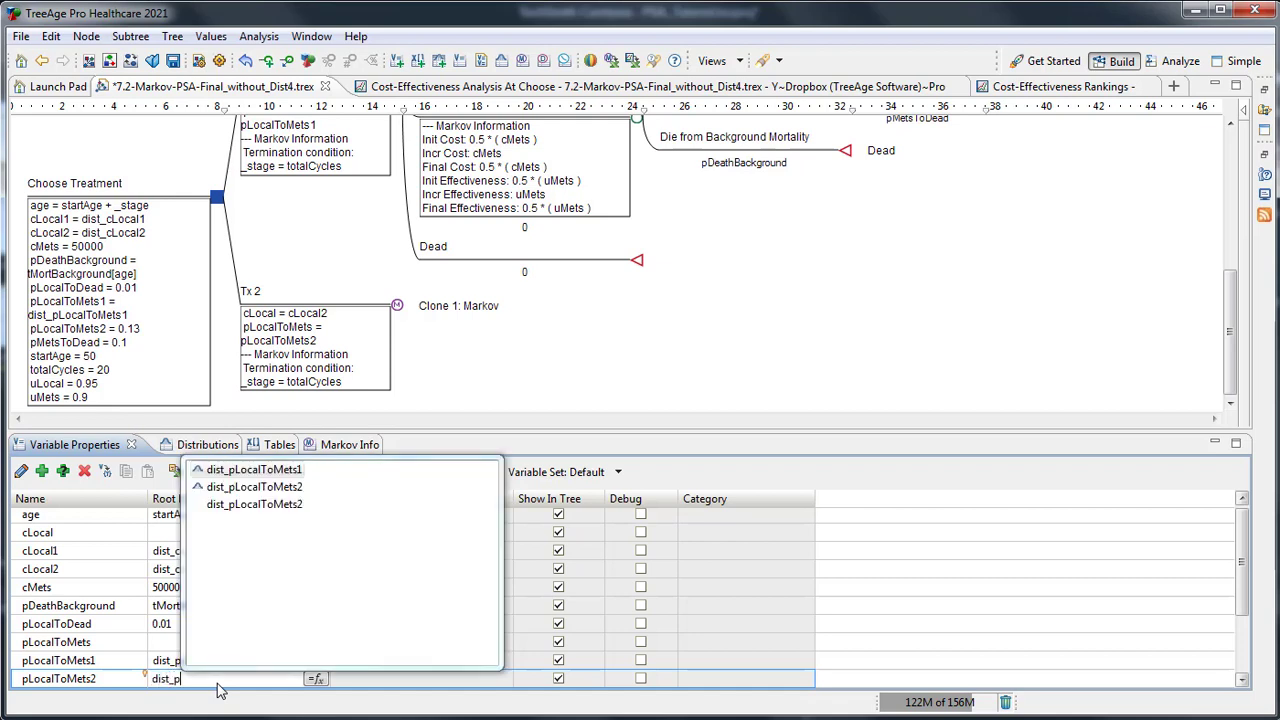
{"action": "double_click", "coordinate": [256, 487]}
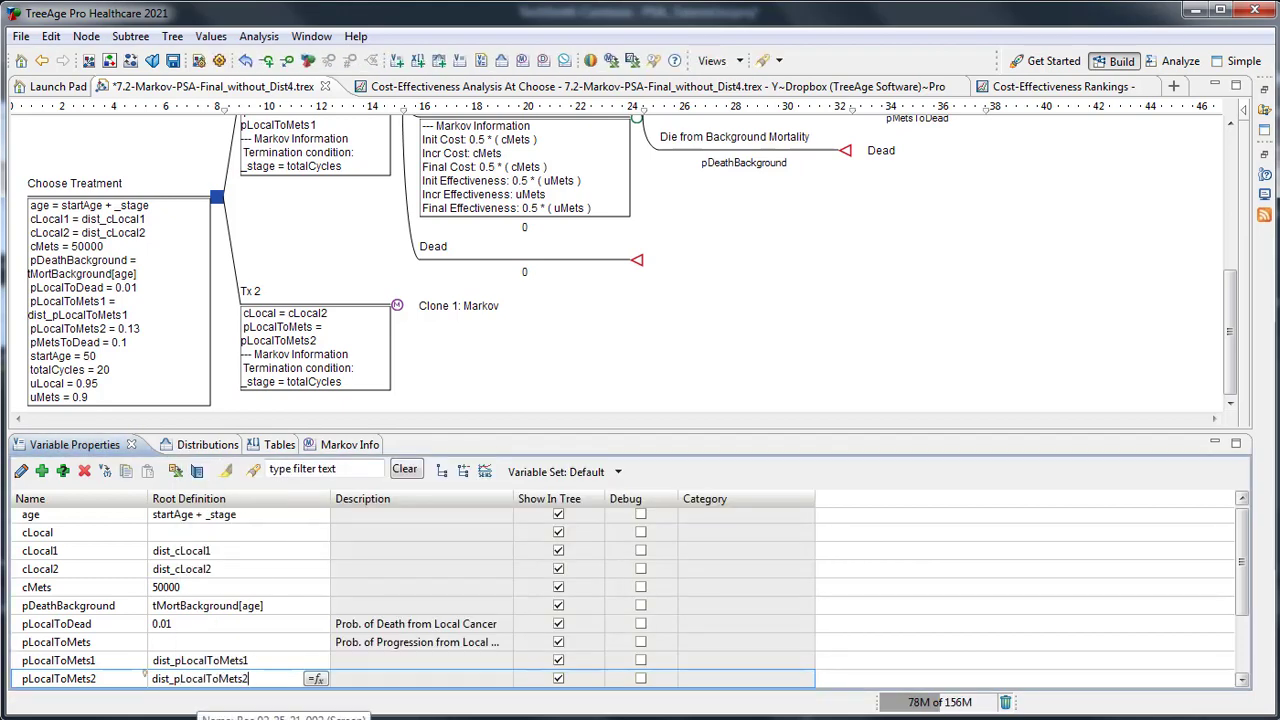
Step: Commit the pLocalToMets2 definition and run a probabilistic sensitivity Monte Carlo simulation from the Choose Treatment node with 1000 samples
{"action": "key", "text": "Return"}
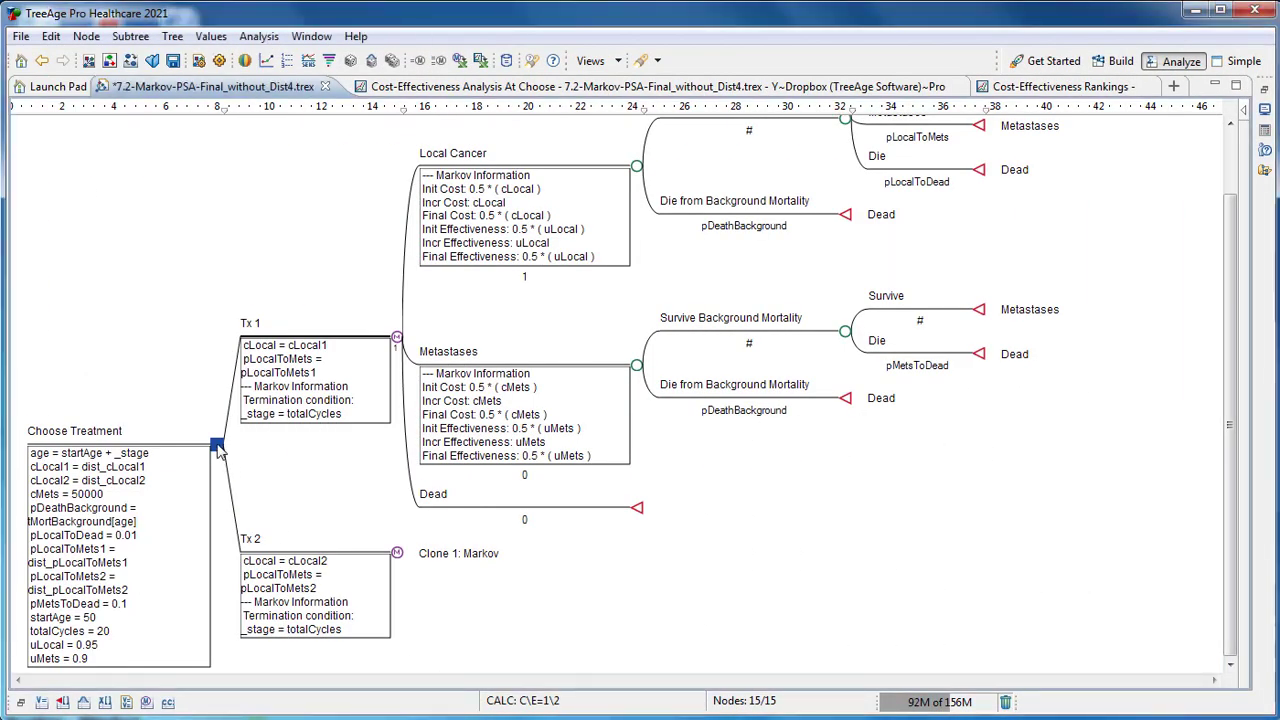
{"action": "left_click", "coordinate": [260, 37]}
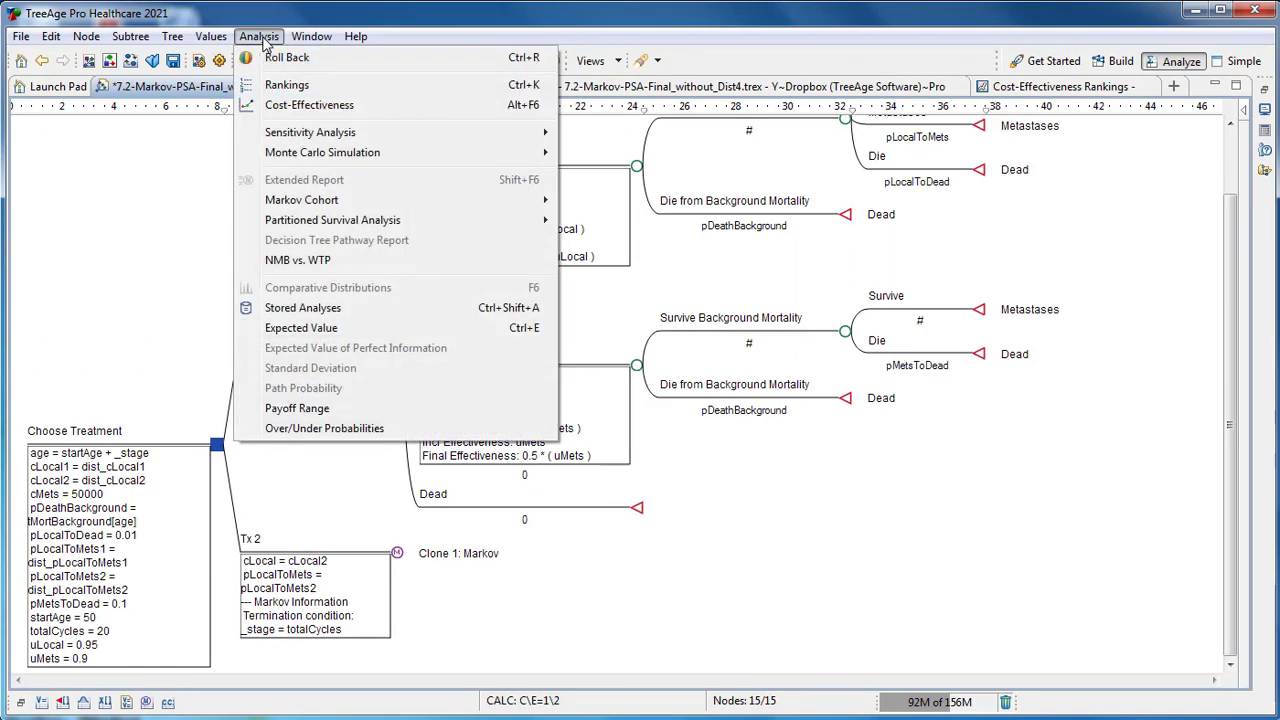
{"action": "mouse_move", "coordinate": [378, 156]}
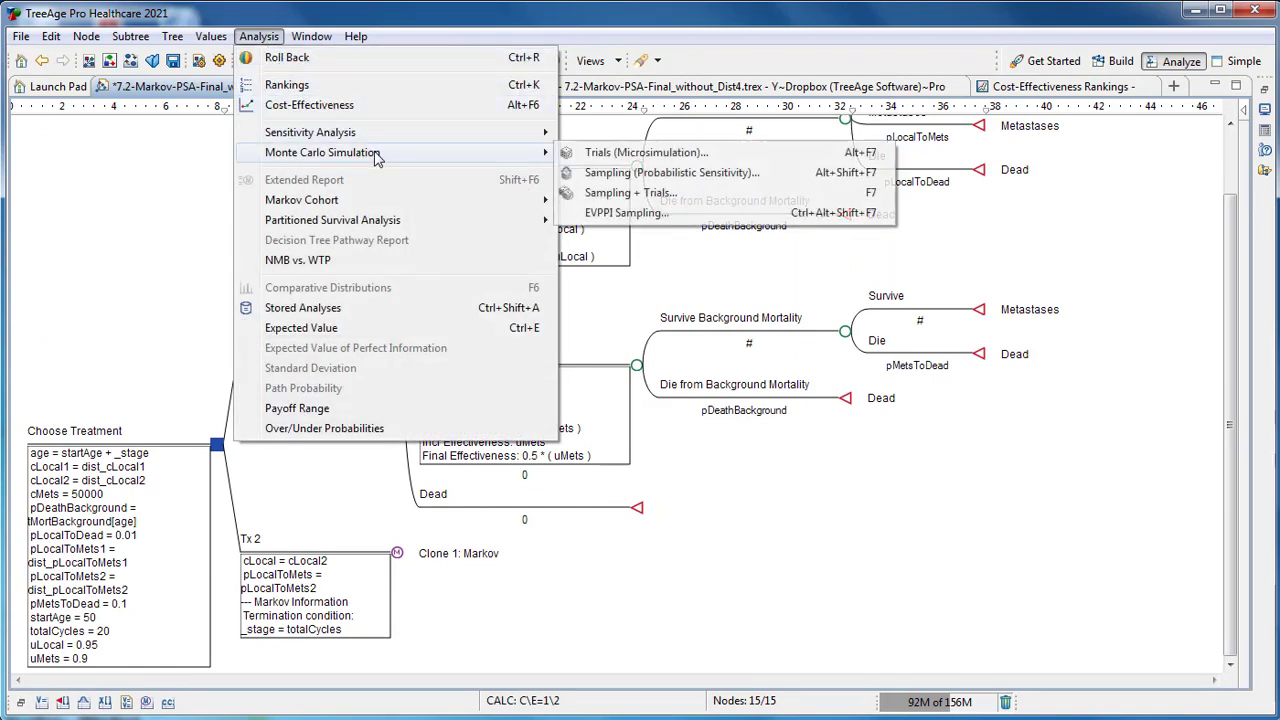
{"action": "left_click", "coordinate": [603, 173]}
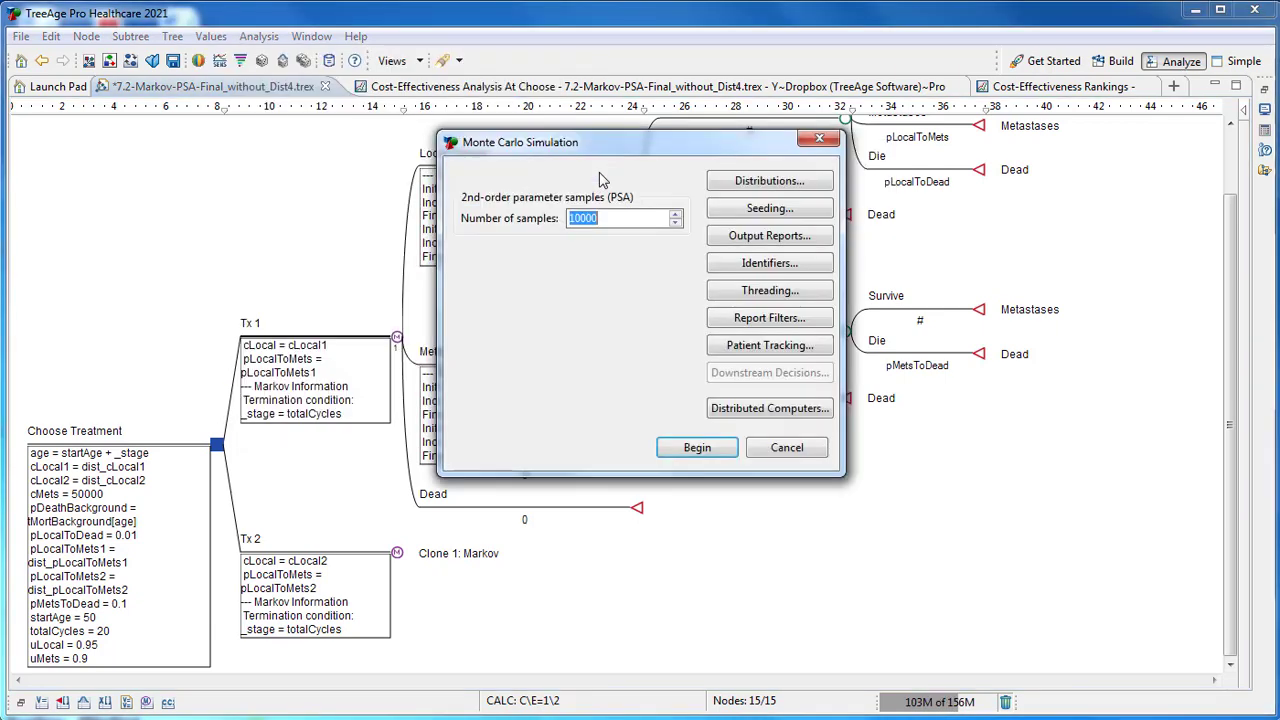
{"action": "left_click", "coordinate": [606, 218]}
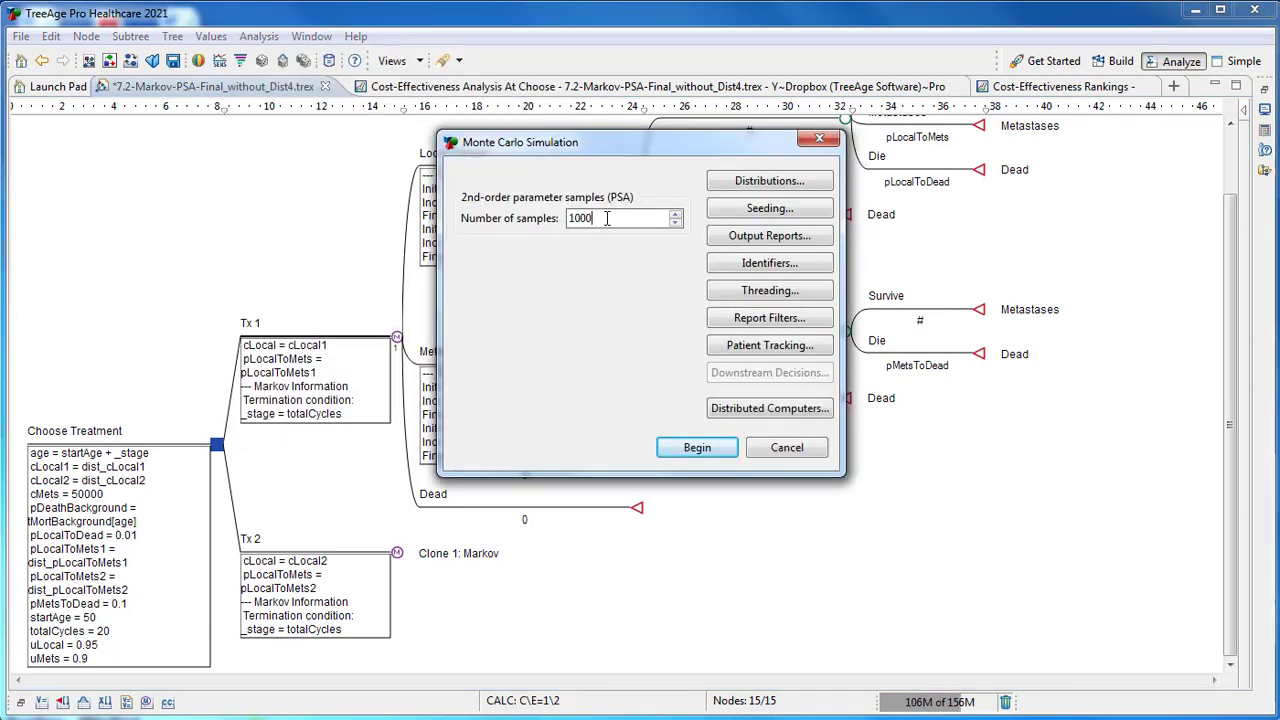
{"action": "key", "text": "BackSpace"}
{"action": "left_click", "coordinate": [705, 457]}
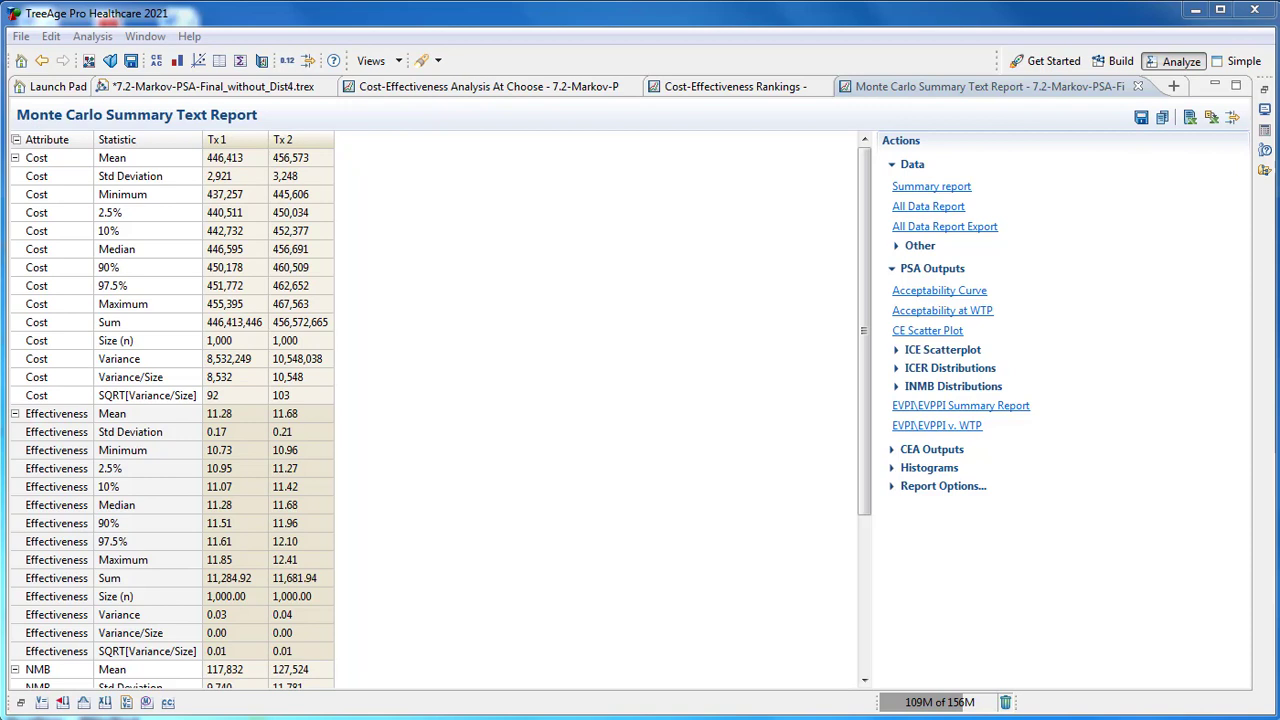
Step: Open the simulation's all data report and widen the sampled distribution columns to read their headings
{"action": "left_click", "coordinate": [937, 209]}
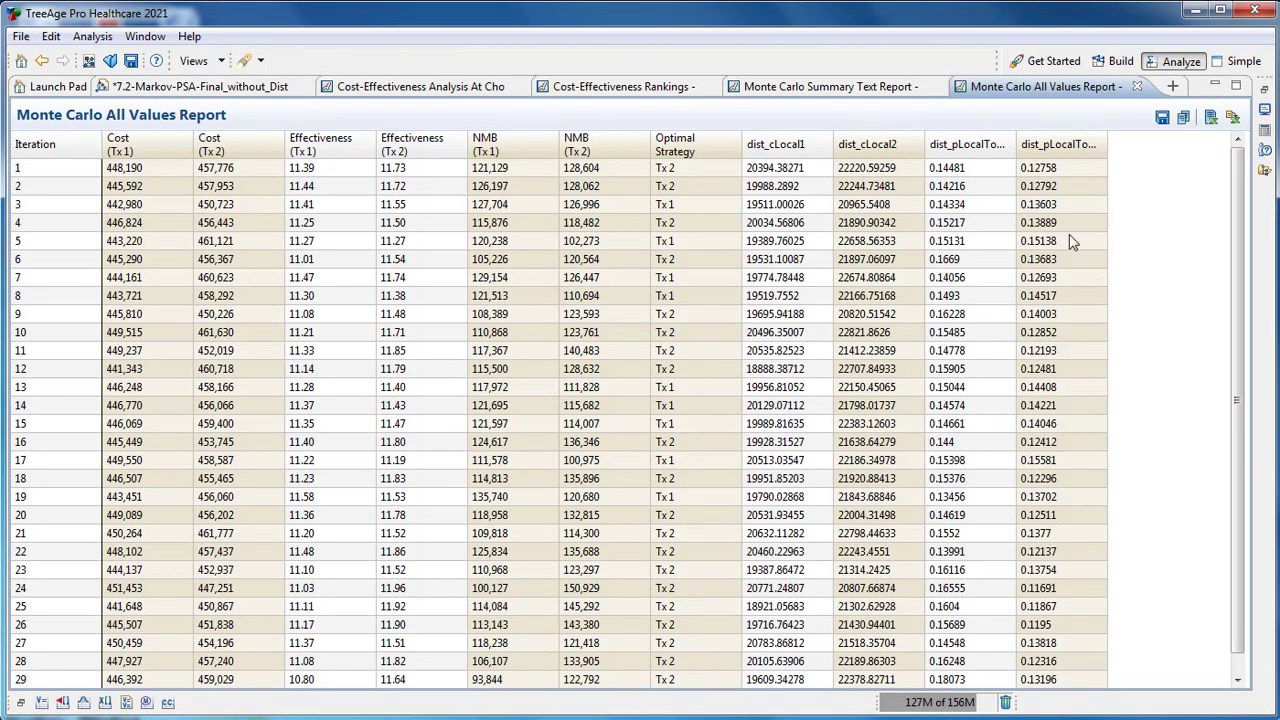
{"action": "left_click_drag", "start_coordinate": [1125, 137], "coordinate": [1135, 138]}
{"action": "left_click_drag", "start_coordinate": [1016, 147], "coordinate": [1040, 145]}
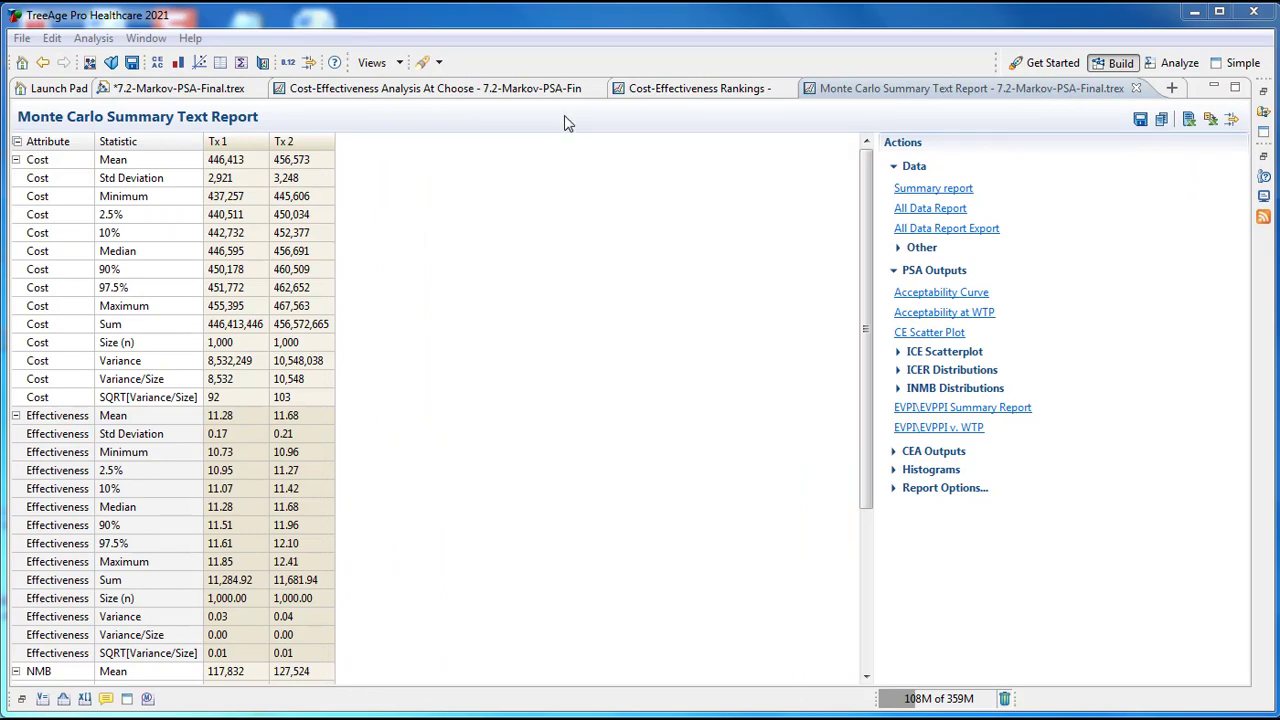
Step: Review the Cost-Effectiveness Analysis chart, and generate the CE scatter plot from the Monte Carlo summary report
{"action": "left_click", "coordinate": [518, 90]}
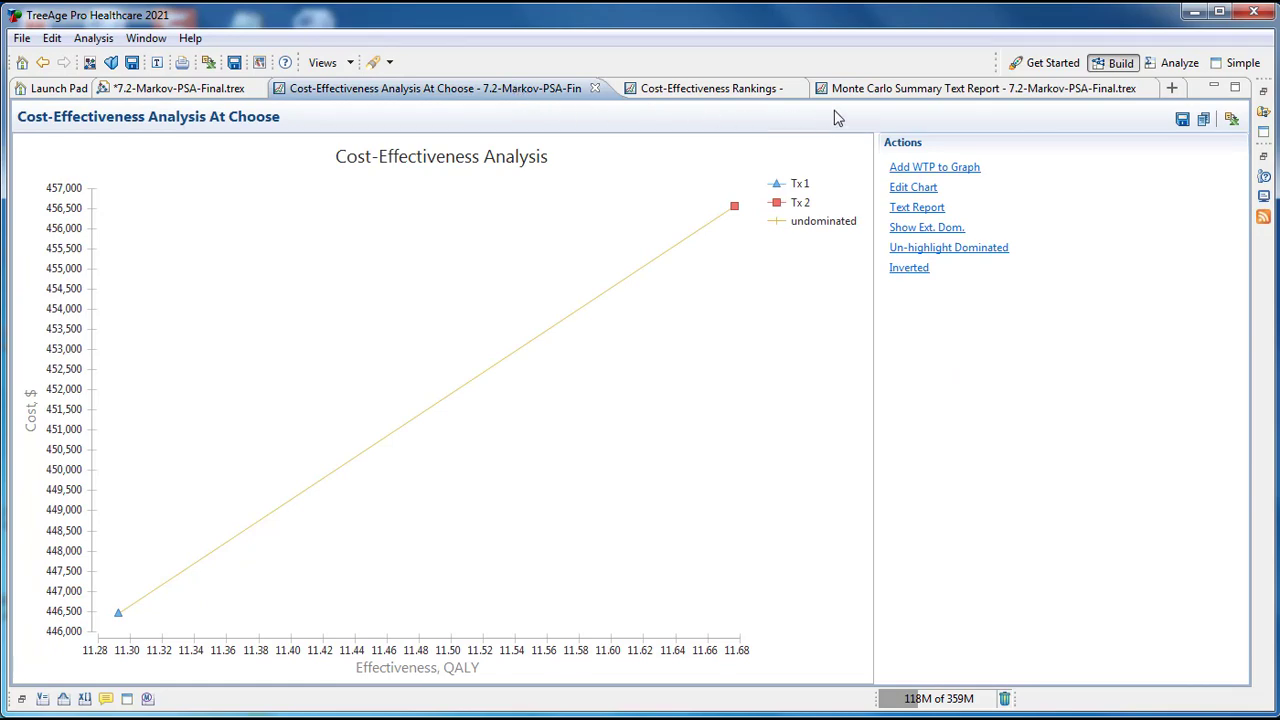
{"action": "left_click", "coordinate": [890, 90]}
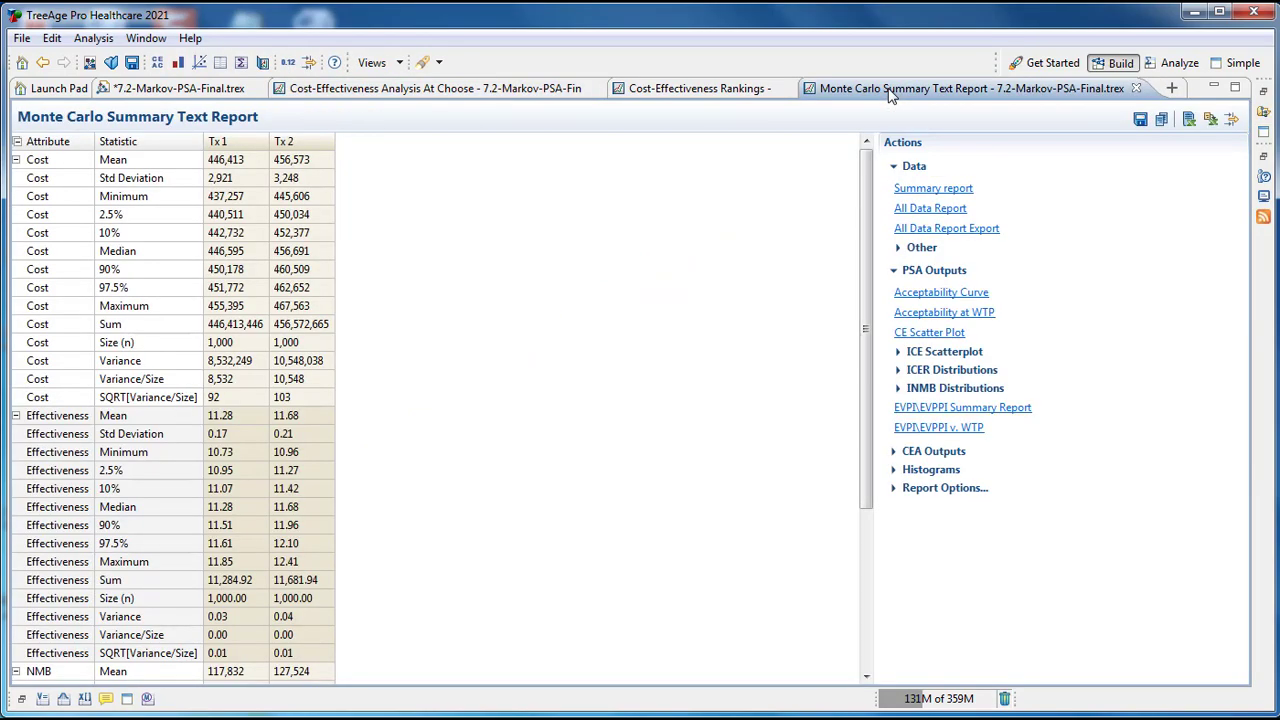
{"action": "left_click", "coordinate": [927, 333]}
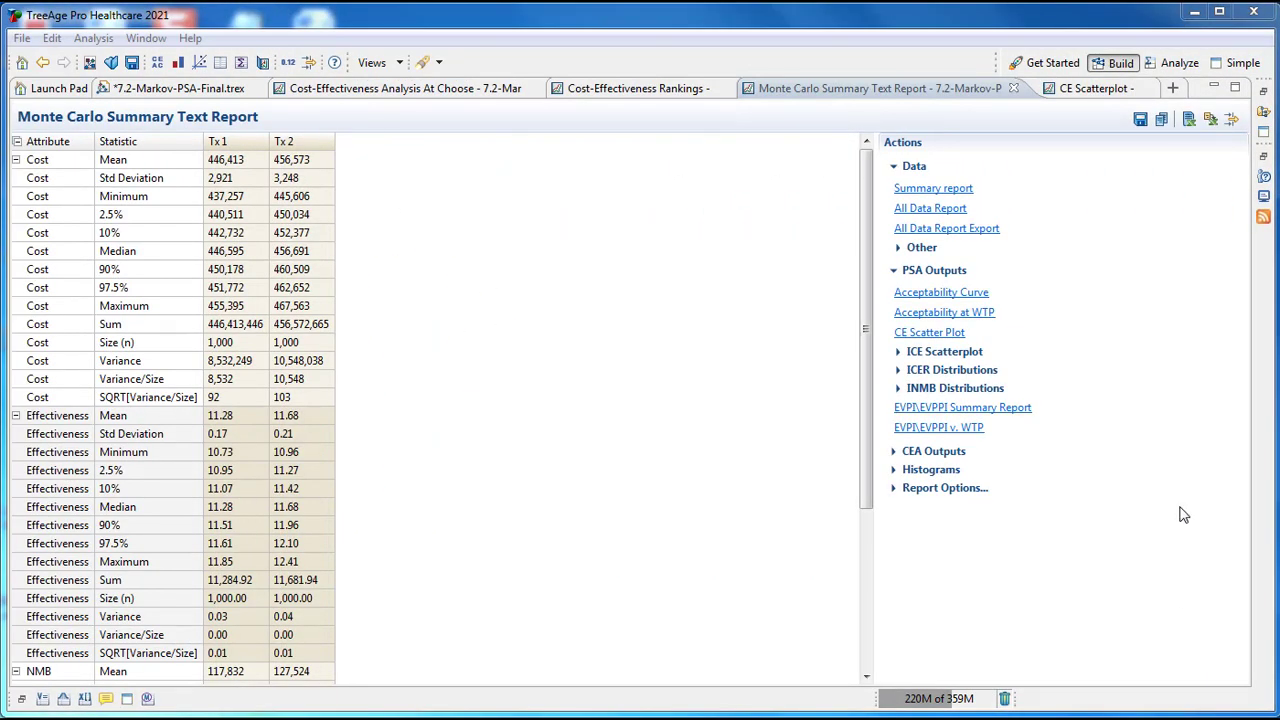
Step: Generate the ICE scatterplot for Tx 2 v. Tx 1 with a willingness-to-pay of 50000 and iterations 1 to 1000
{"action": "left_click", "coordinate": [900, 356]}
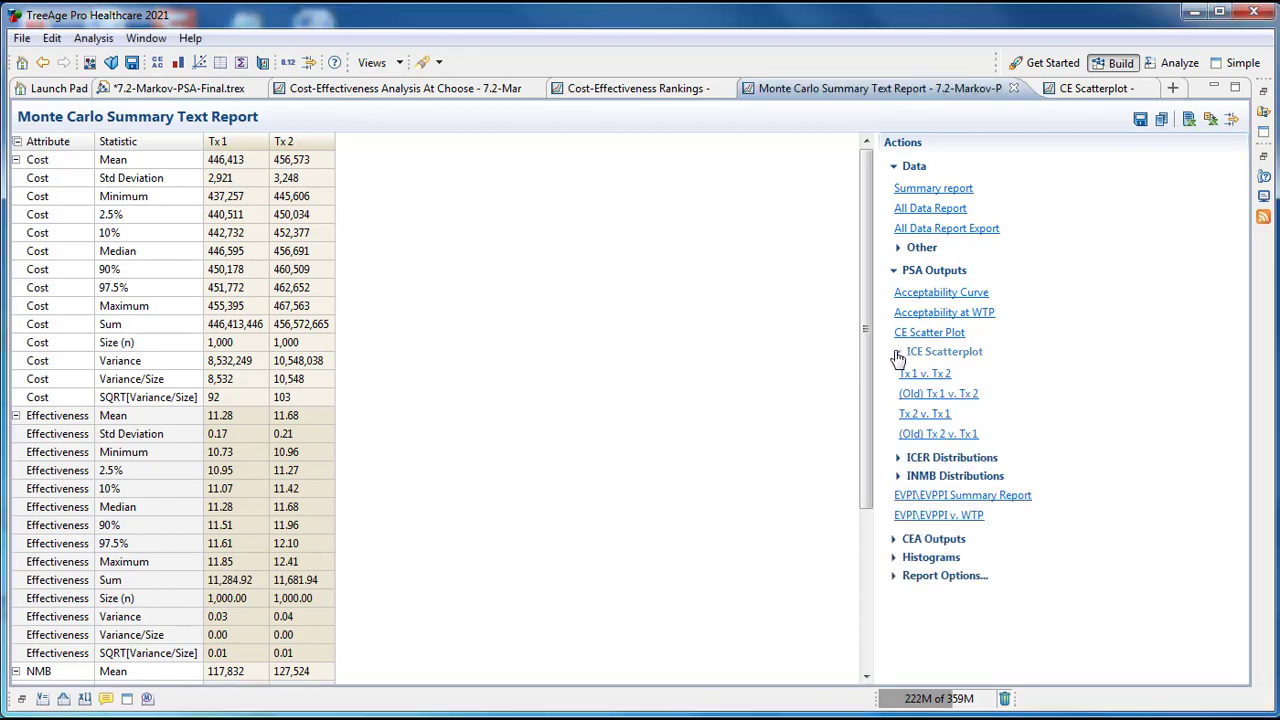
{"action": "left_click", "coordinate": [931, 415]}
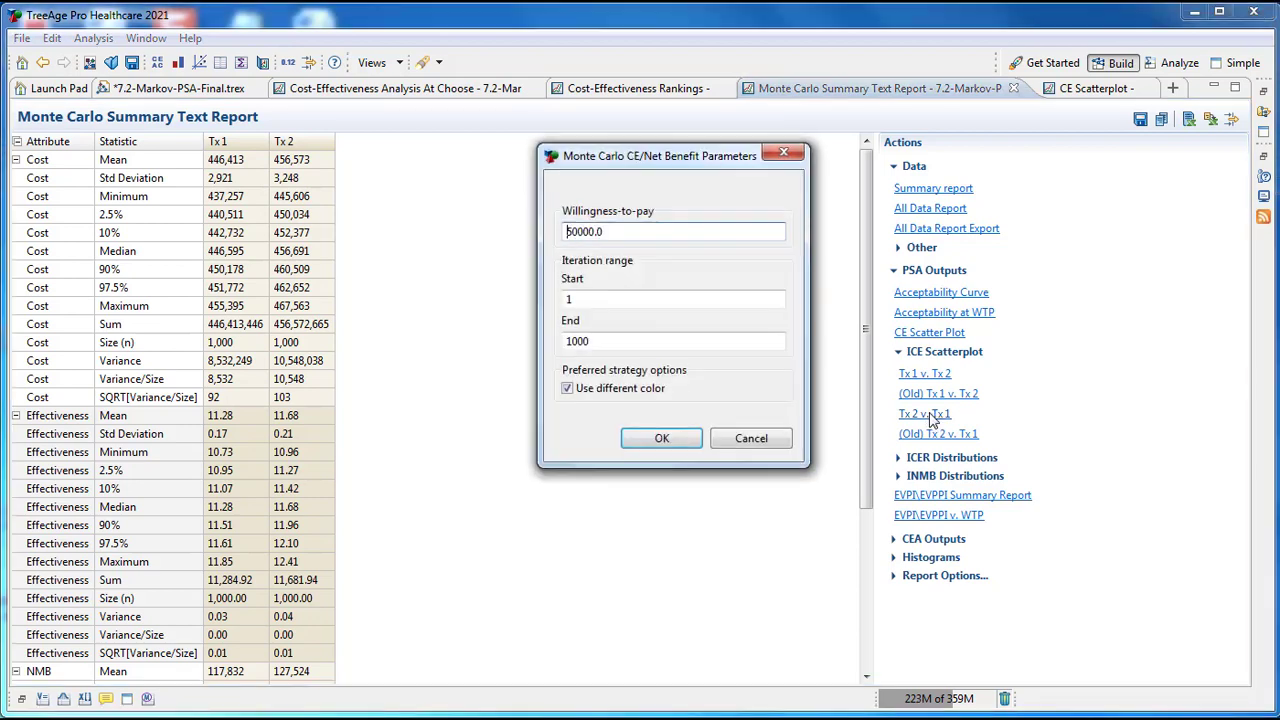
{"action": "left_click", "coordinate": [662, 438]}
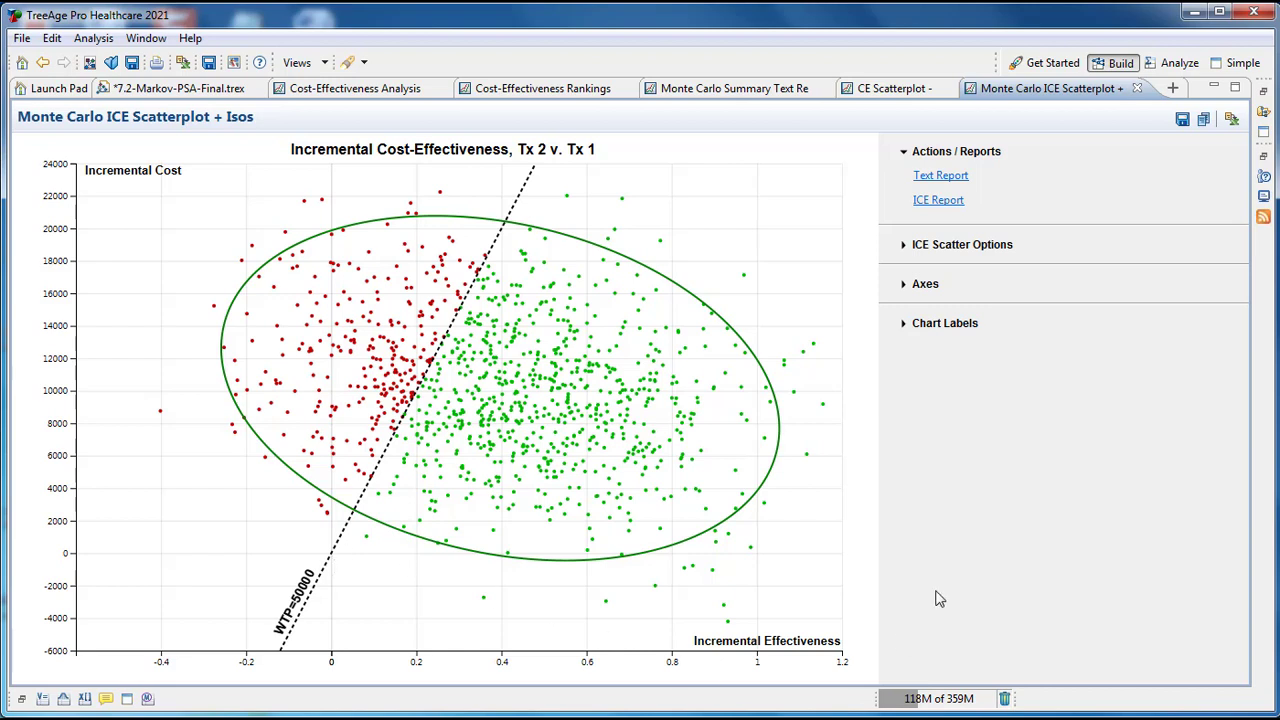
Step: Examine the ICE scatterplot's scatter options, axis settings and chart label settings
{"action": "left_click", "coordinate": [905, 247]}
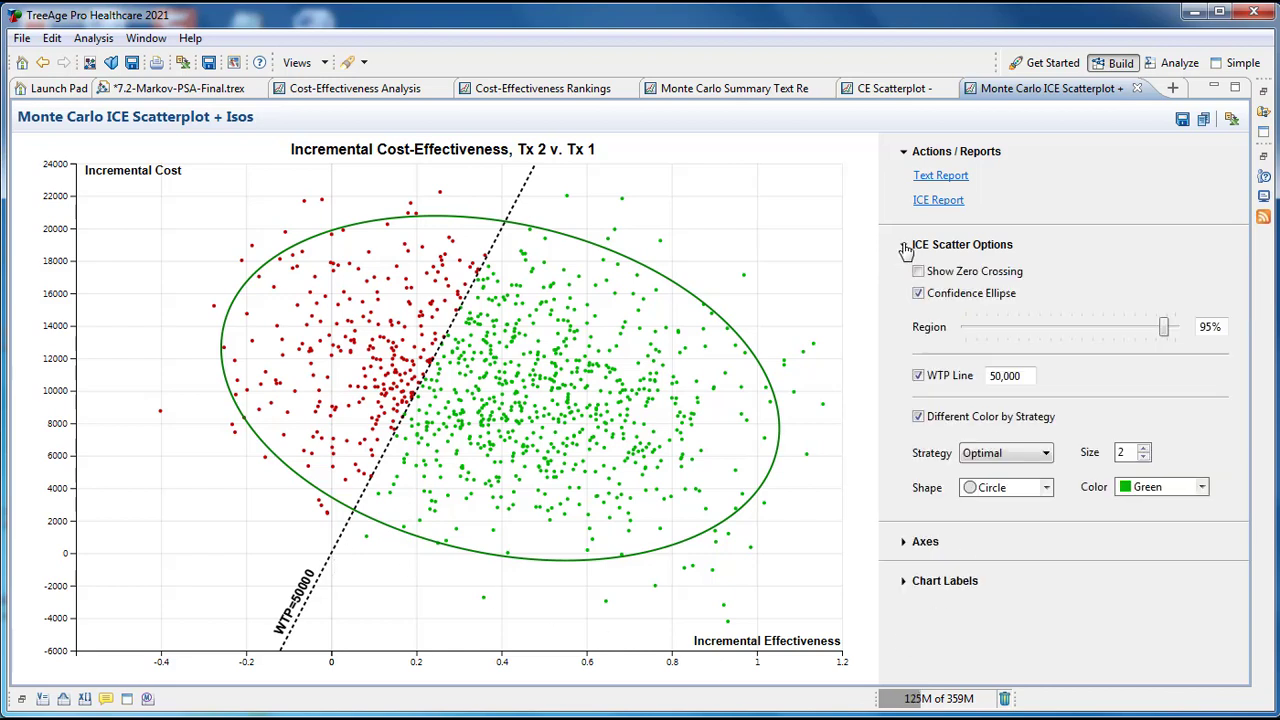
{"action": "left_click", "coordinate": [906, 545]}
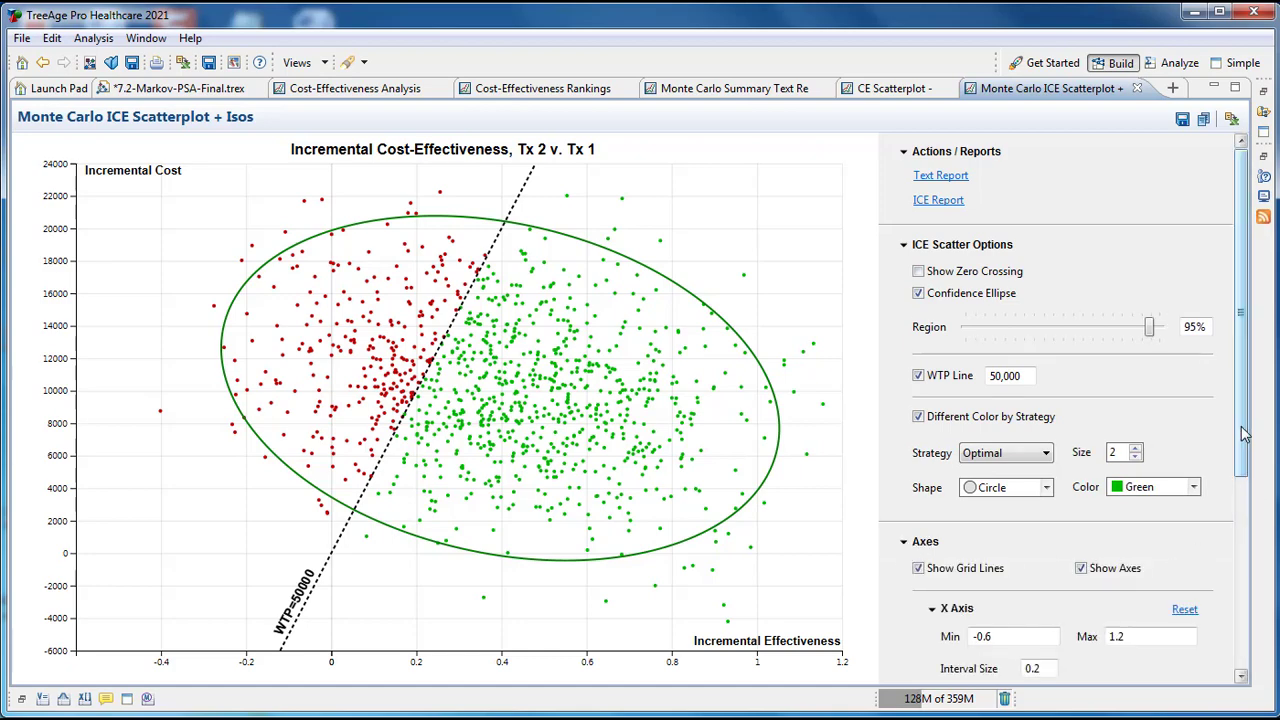
{"action": "left_click_drag", "start_coordinate": [1246, 434], "coordinate": [1268, 640]}
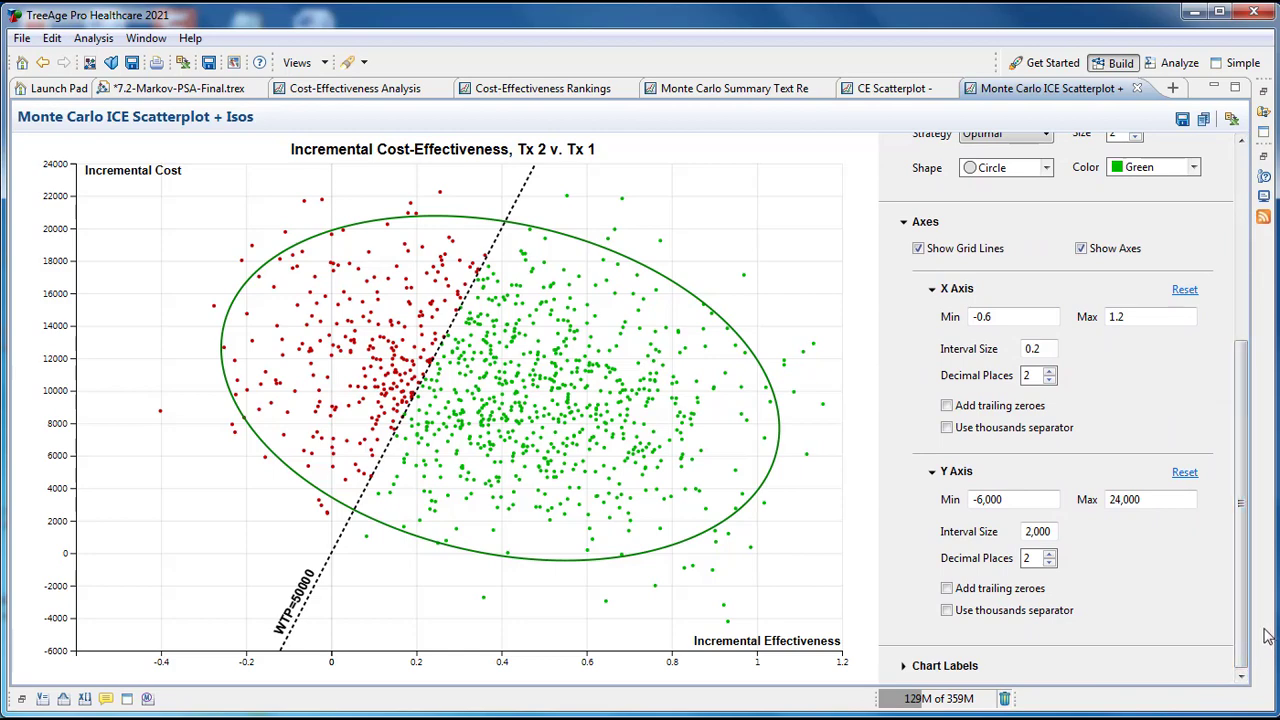
{"action": "left_click", "coordinate": [904, 666]}
{"action": "left_click_drag", "start_coordinate": [1246, 514], "coordinate": [1240, 663]}
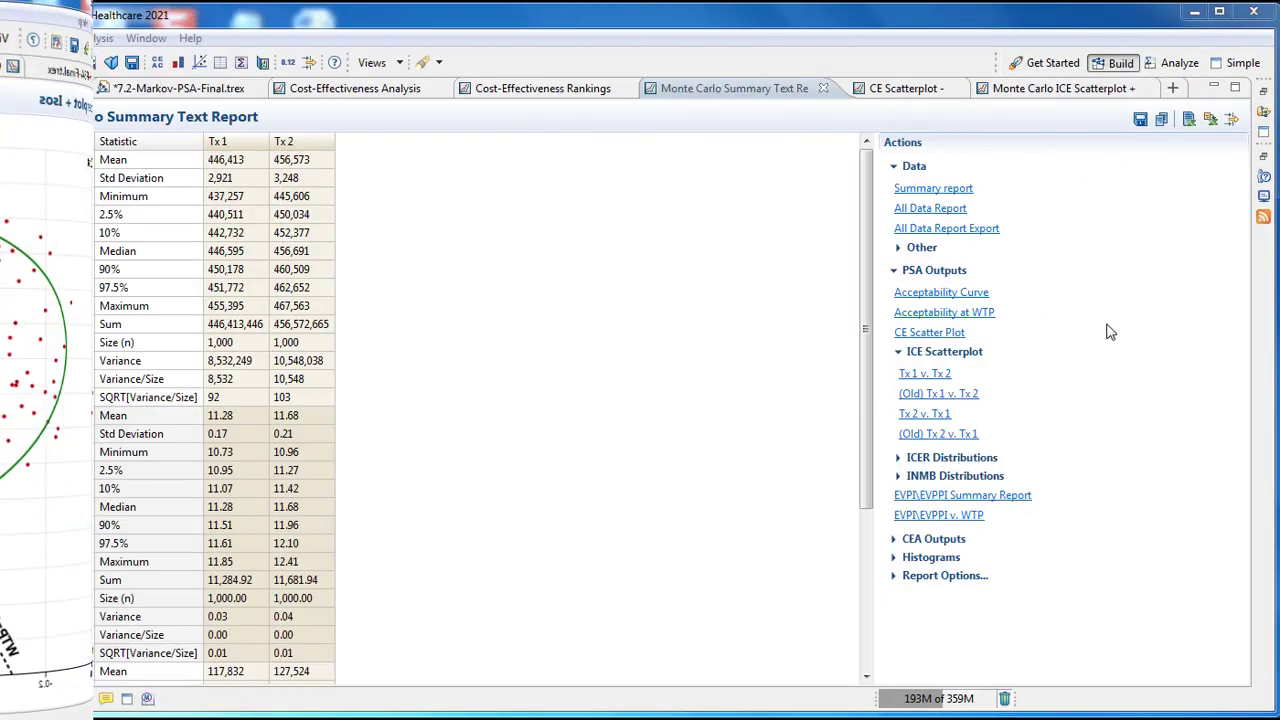
Step: Generate the Acceptability at WTP chart with a willingness-to-pay of 50000 and a cost indifference threshold of 0.01
{"action": "left_click", "coordinate": [983, 314]}
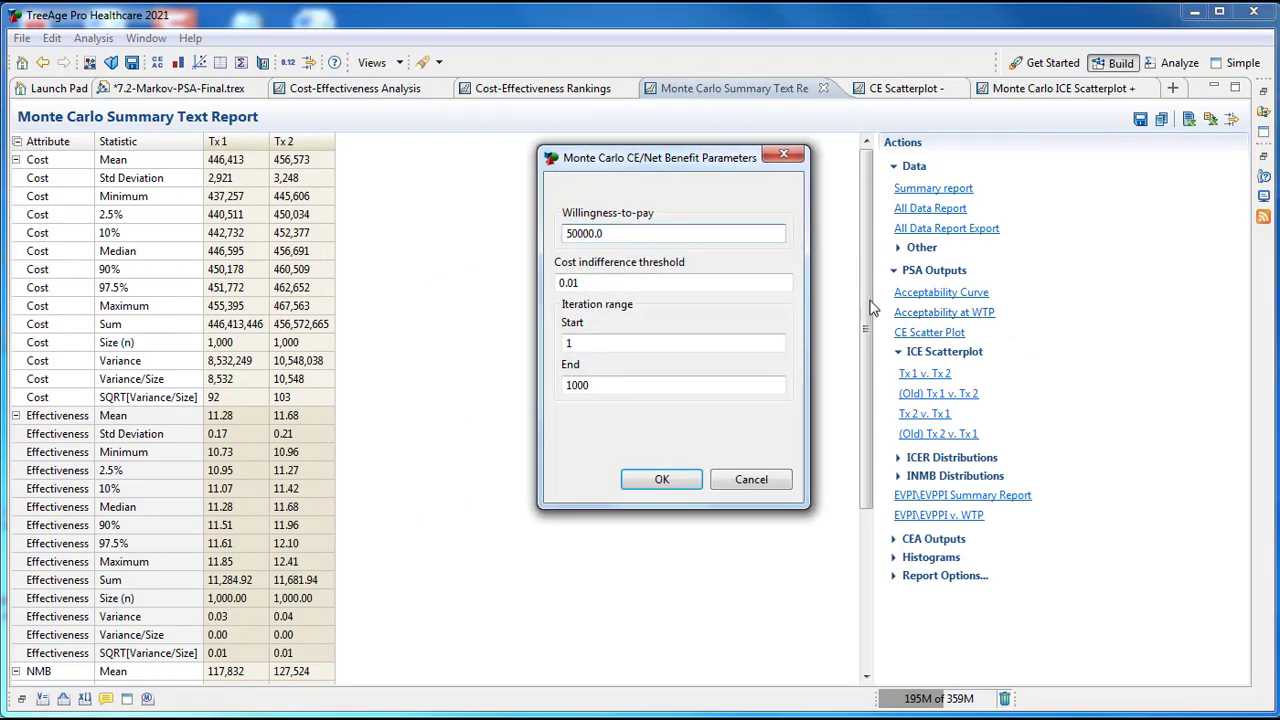
{"action": "left_click", "coordinate": [663, 480]}
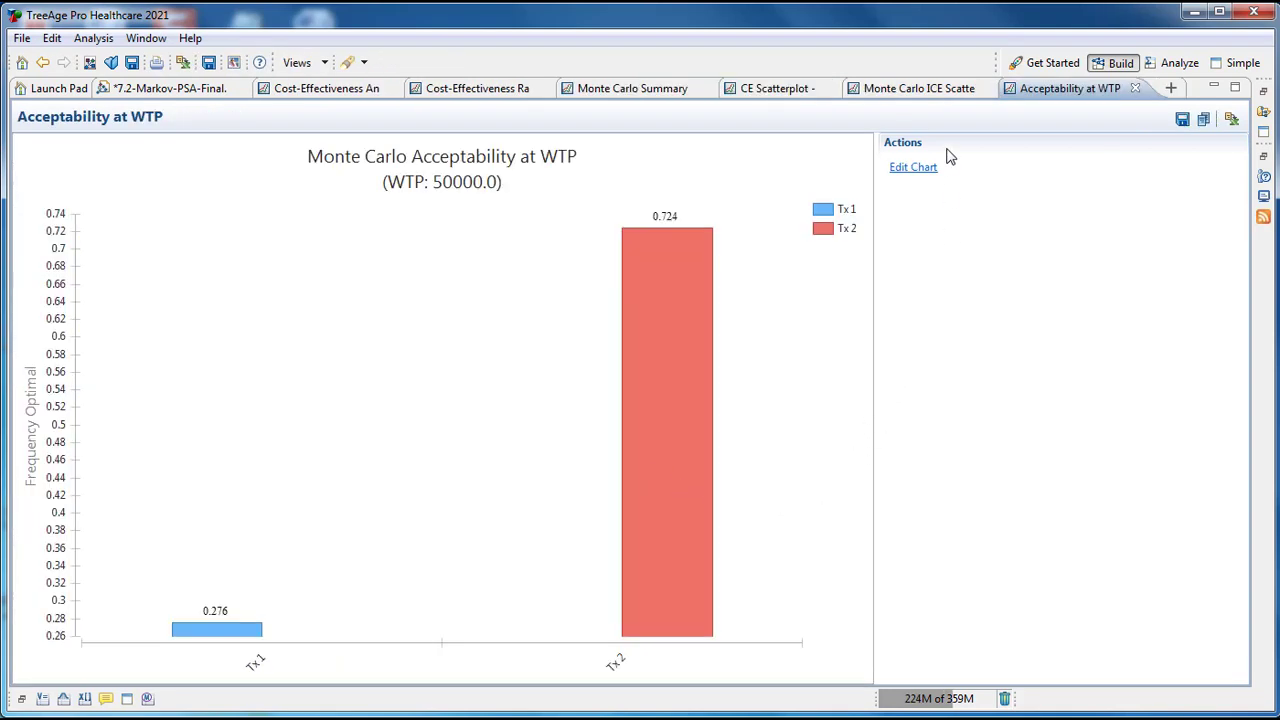
Step: Generate the acceptability curve from the Monte Carlo summary report for willingness-to-pay 0 to 100000 with 20 intervals
{"action": "left_click", "coordinate": [673, 91]}
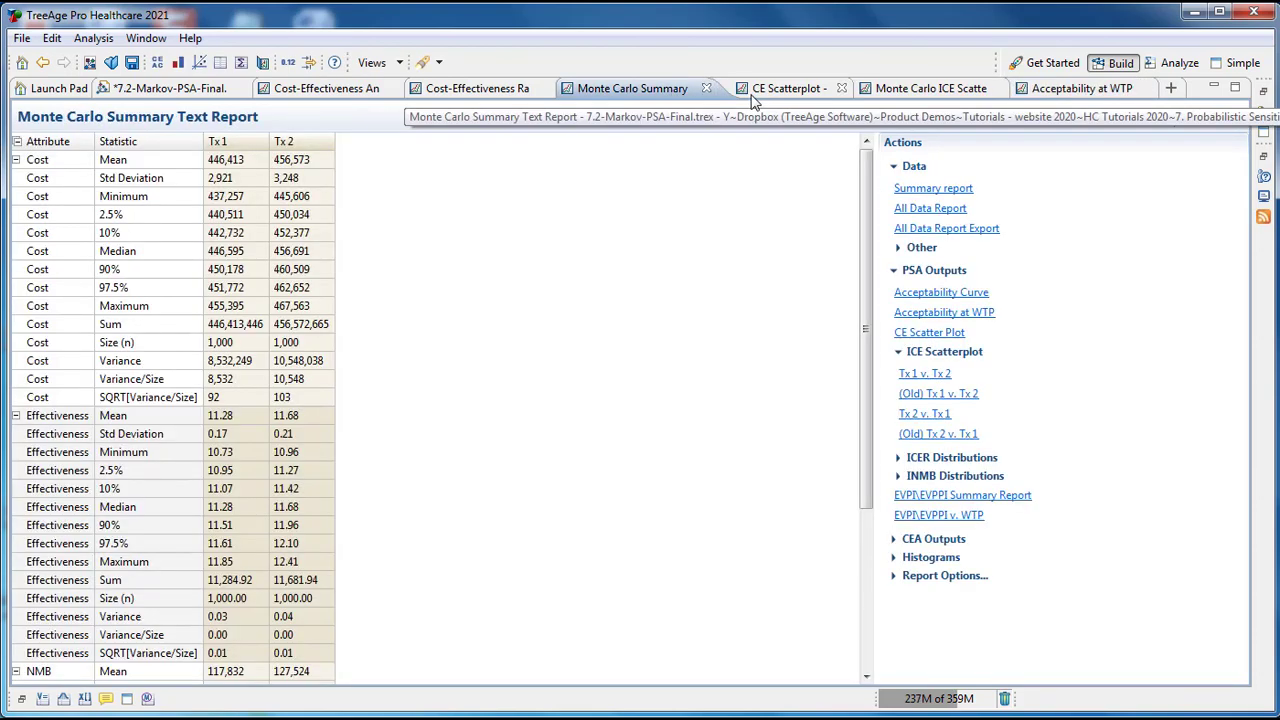
{"action": "left_click", "coordinate": [957, 293]}
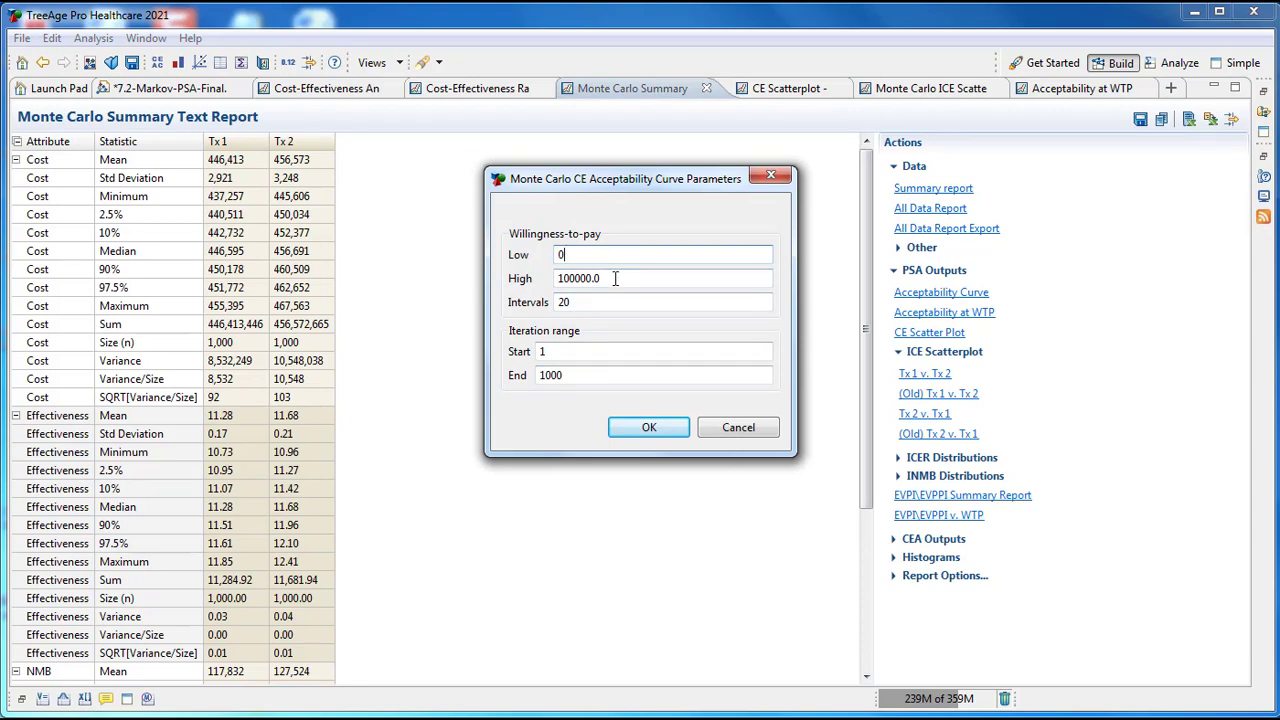
{"action": "key", "text": "Tab"}
{"action": "key", "text": "Tab"}
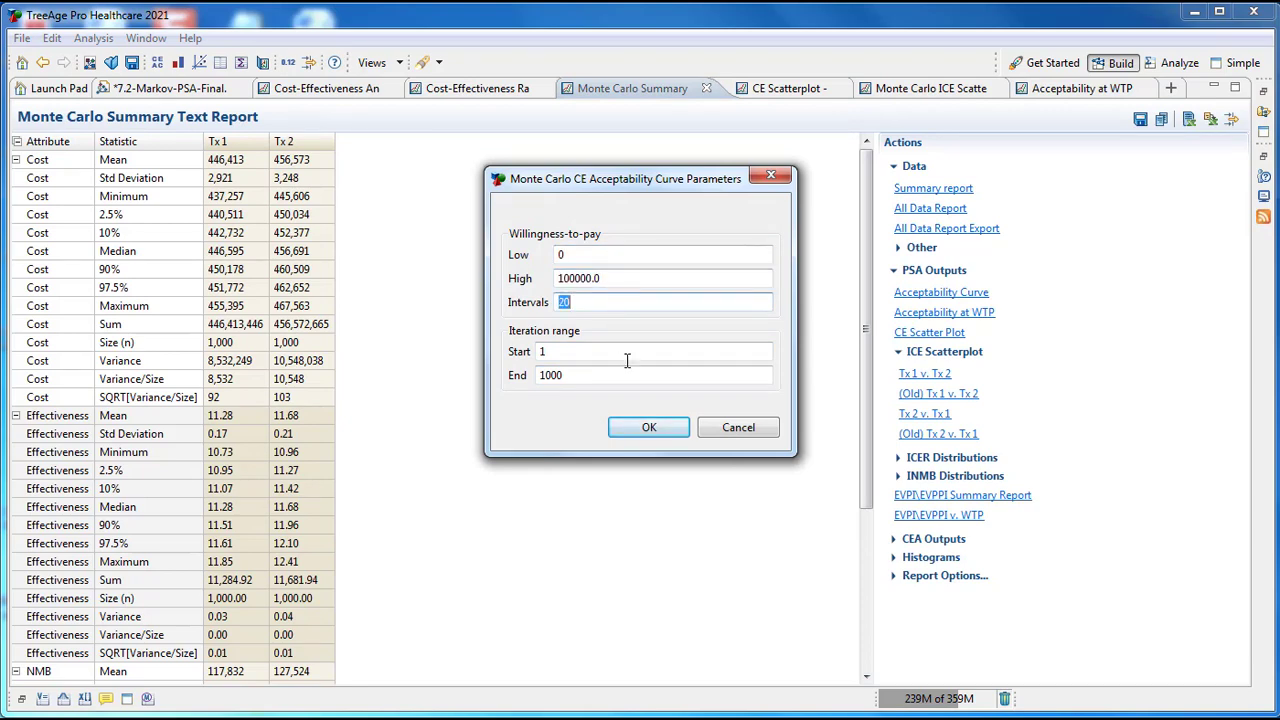
{"action": "left_click", "coordinate": [649, 429]}
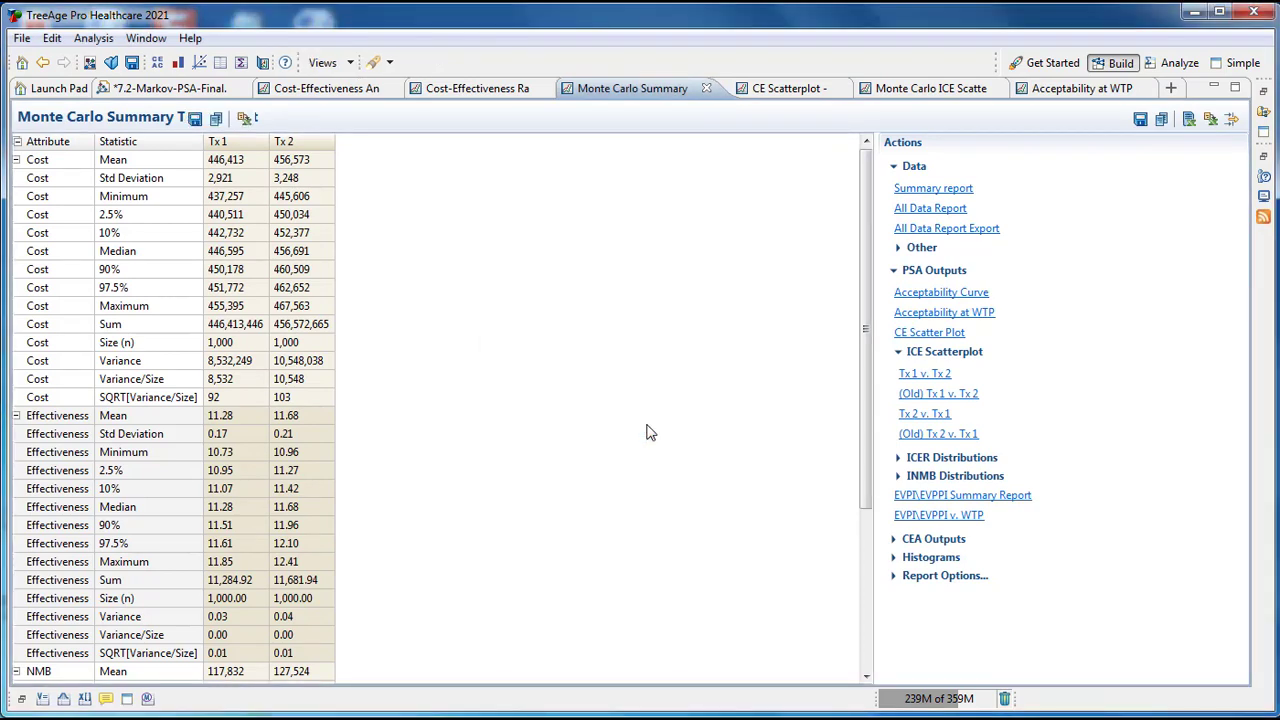